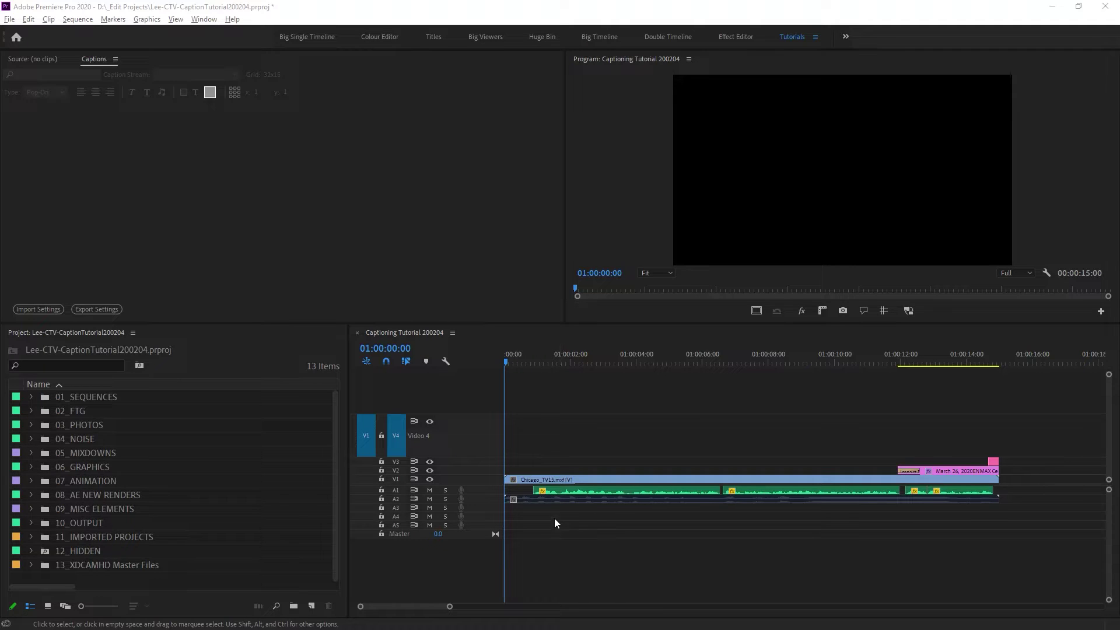
Play the commercial through, then return to the sequence start
click(440, 368)
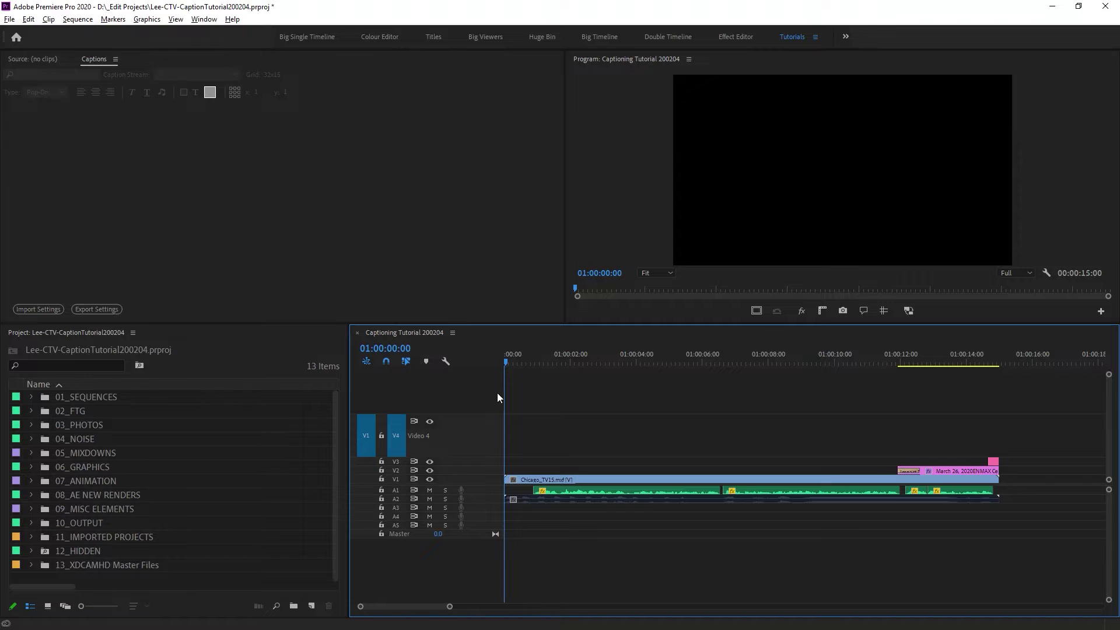
key(space)
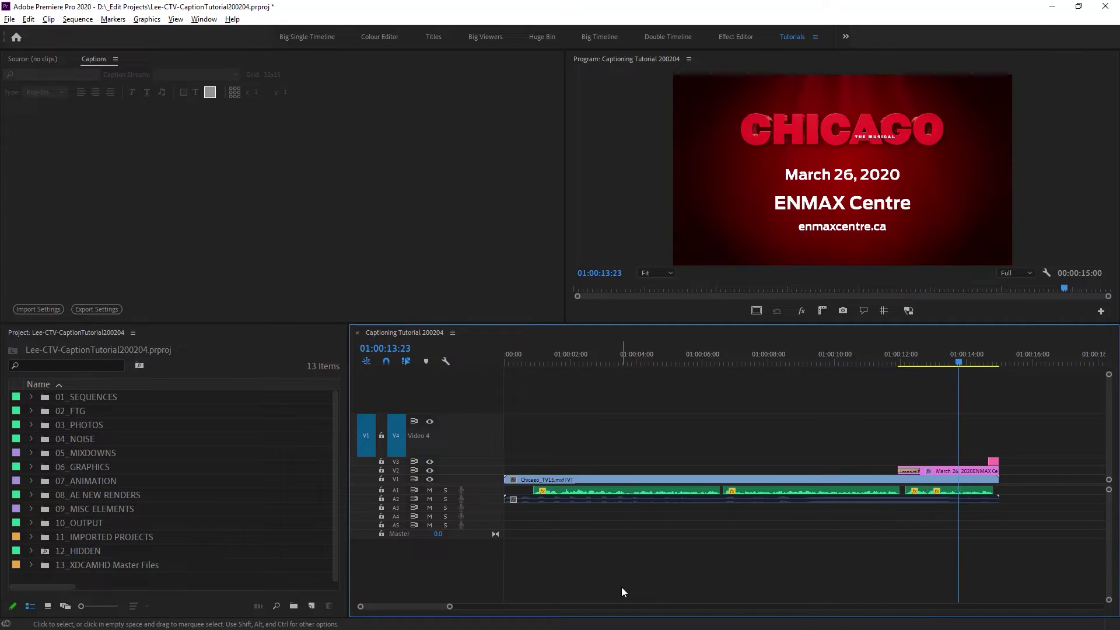
key(Home)
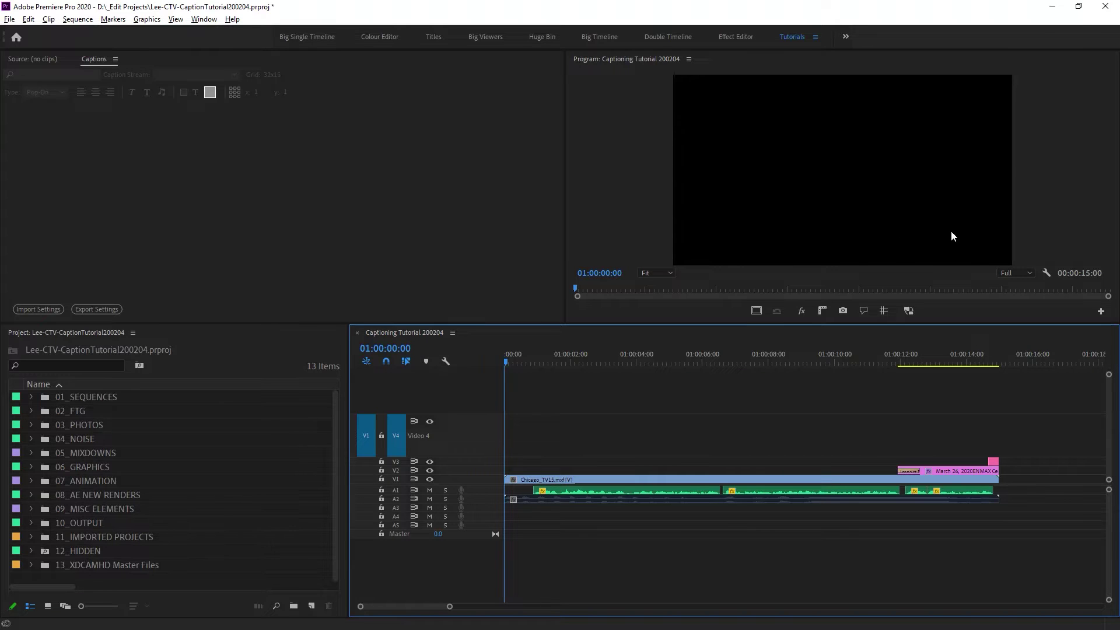
Turn on closed caption display in the program monitor
click(1046, 273)
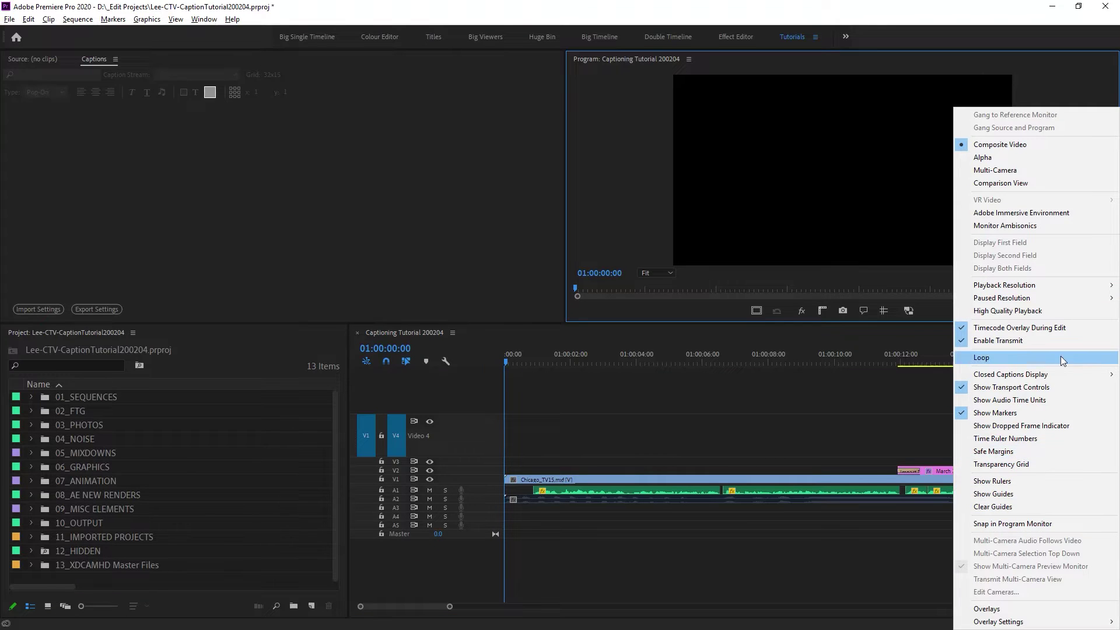
mouse_move(985, 374)
click(913, 376)
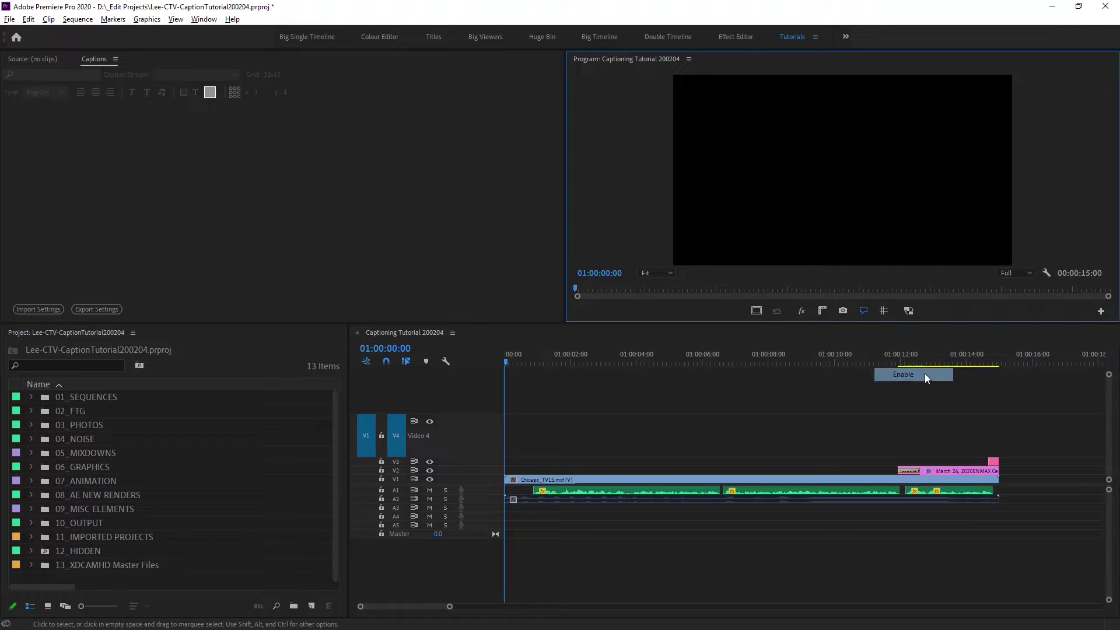
Set the closed caption display settings to CEA-608 standard, stream CC1
click(1045, 271)
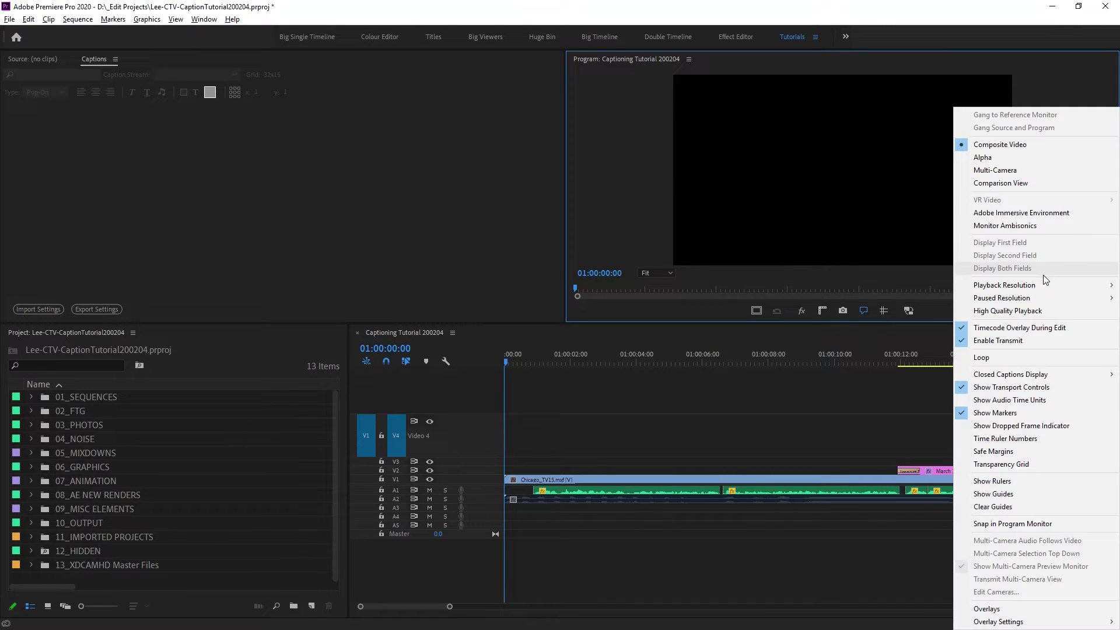
mouse_move(1018, 374)
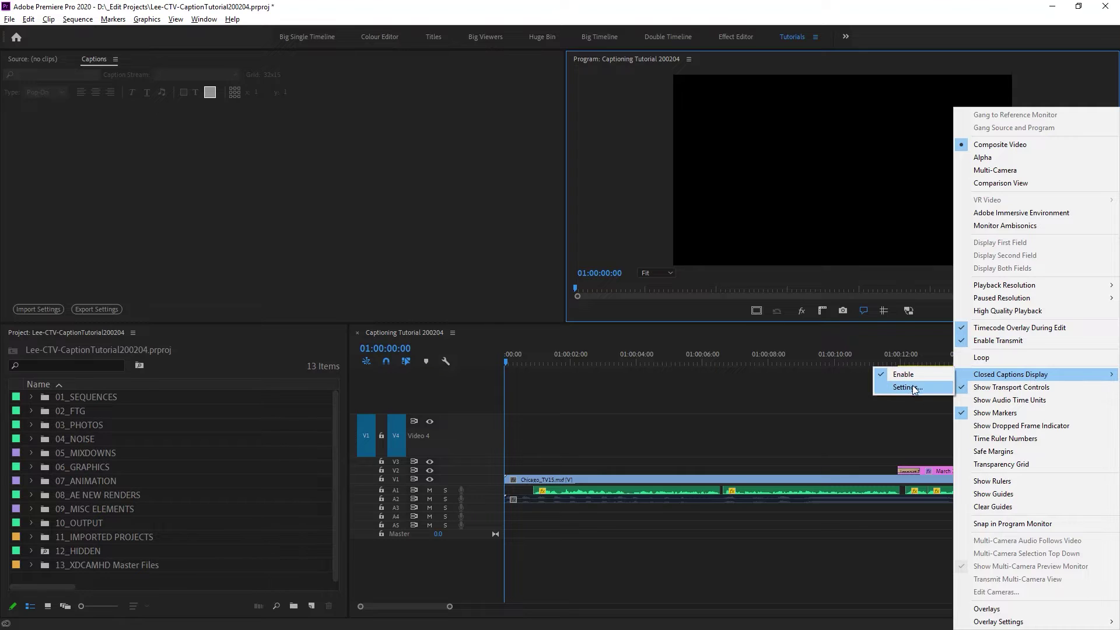
click(917, 387)
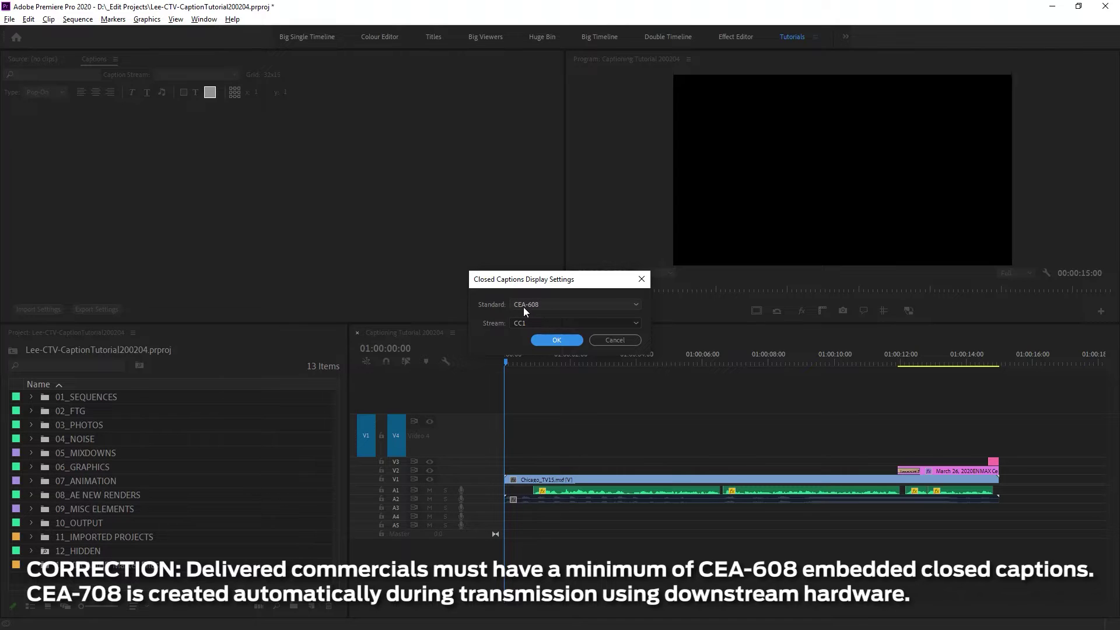
click(545, 304)
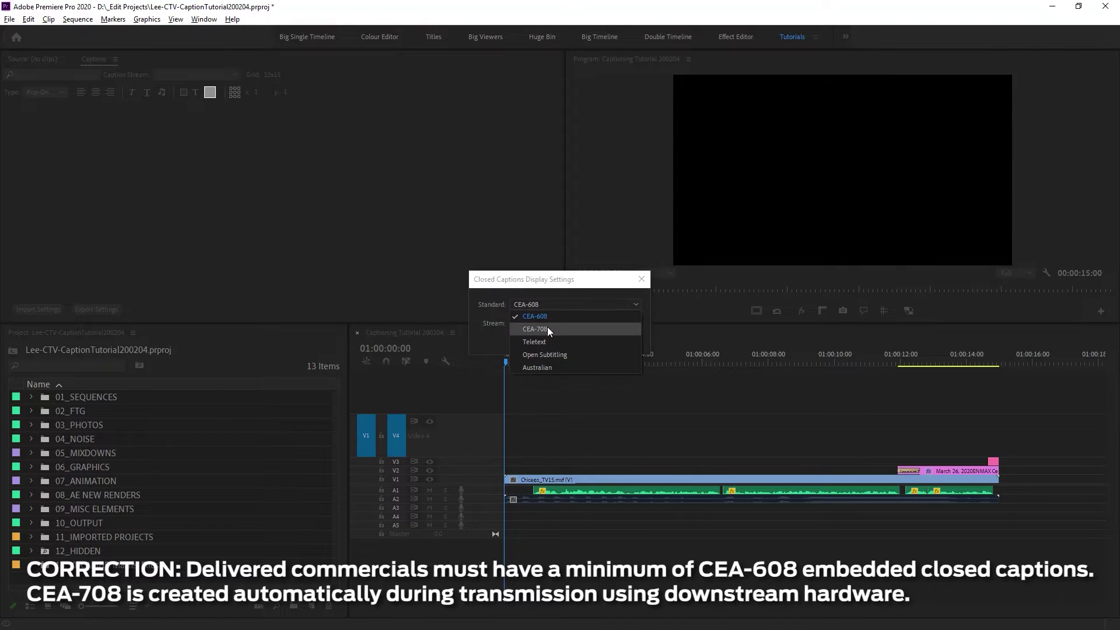
click(549, 325)
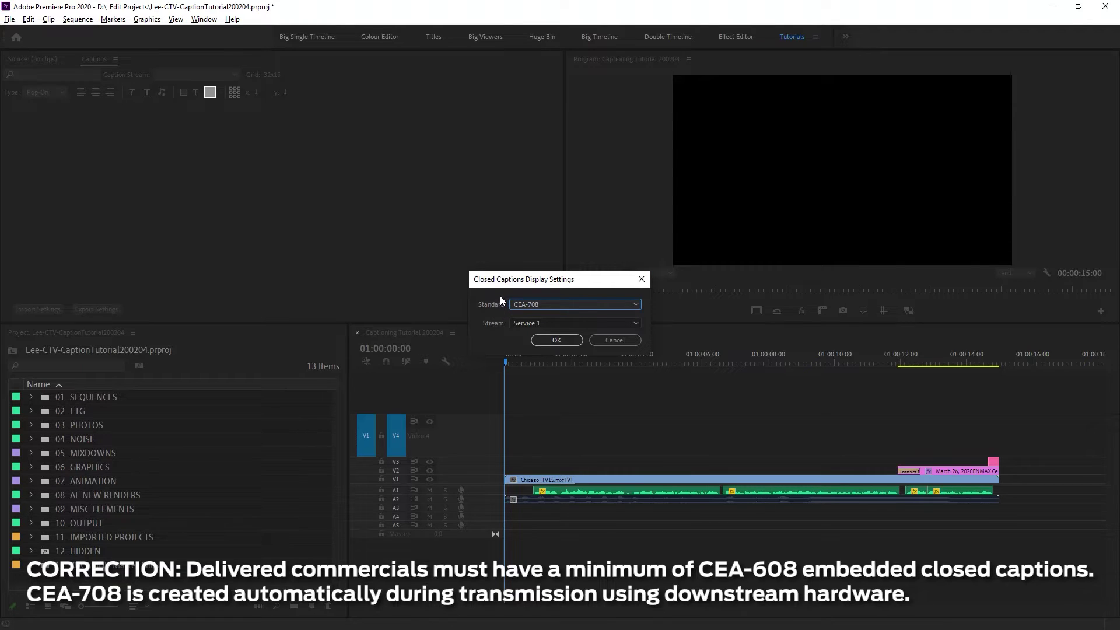
click(533, 305)
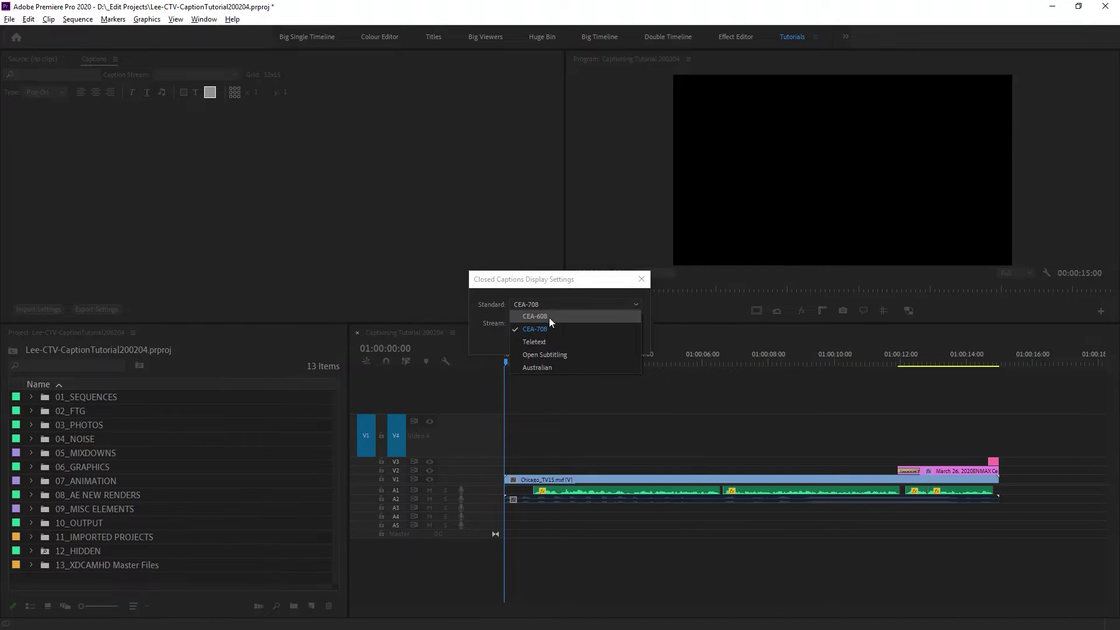
click(552, 317)
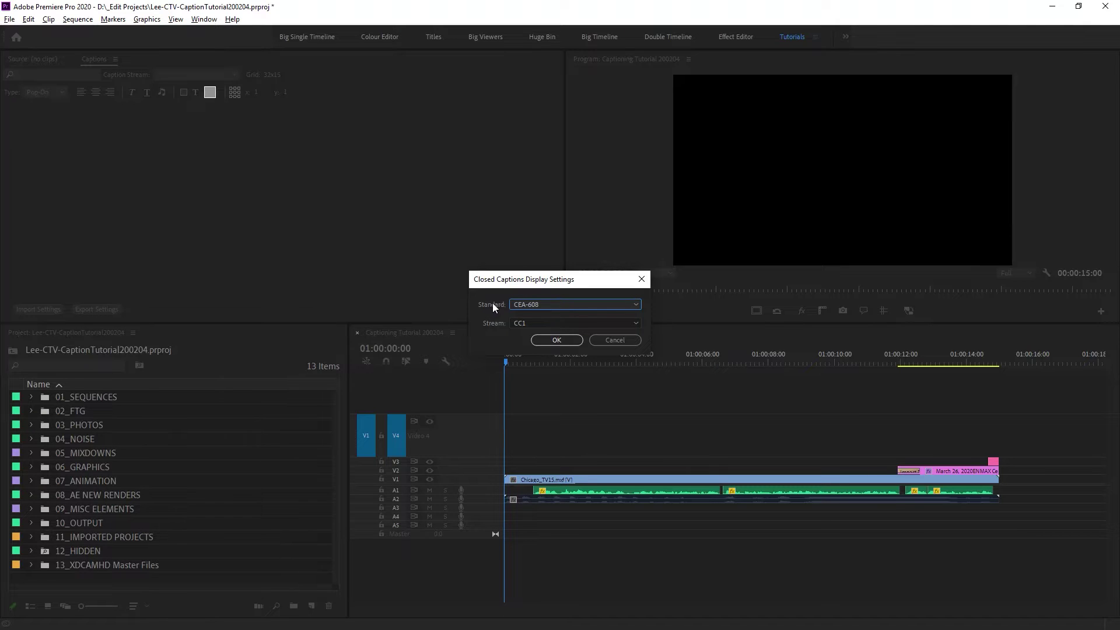
click(556, 341)
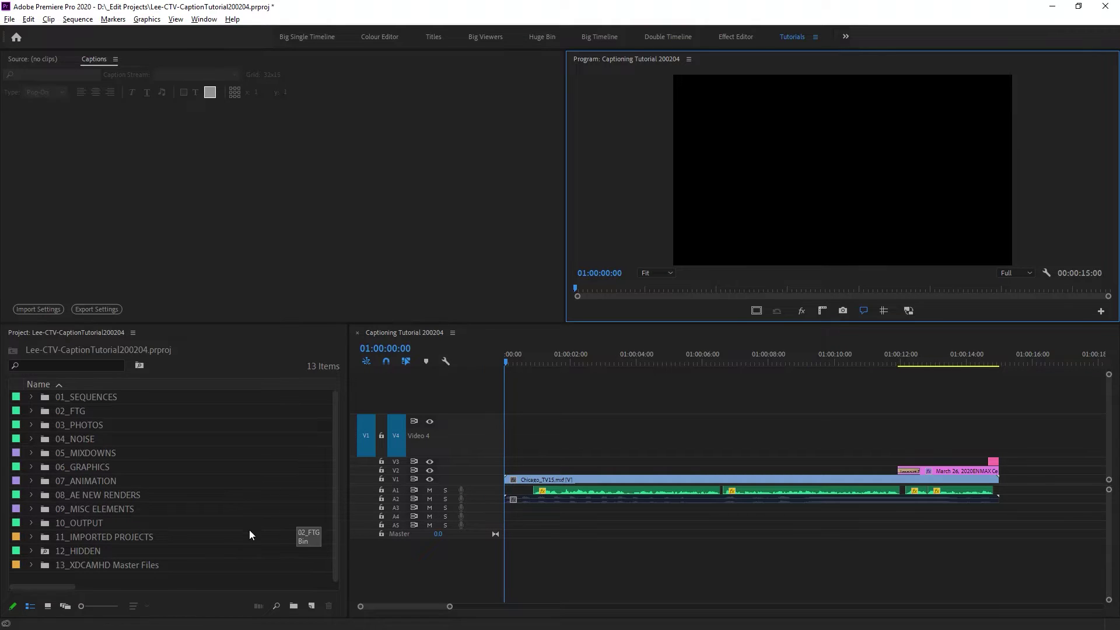
Create a new CEA-608 CC1 captions item and drag it onto track V4 at the start
right_click(231, 580)
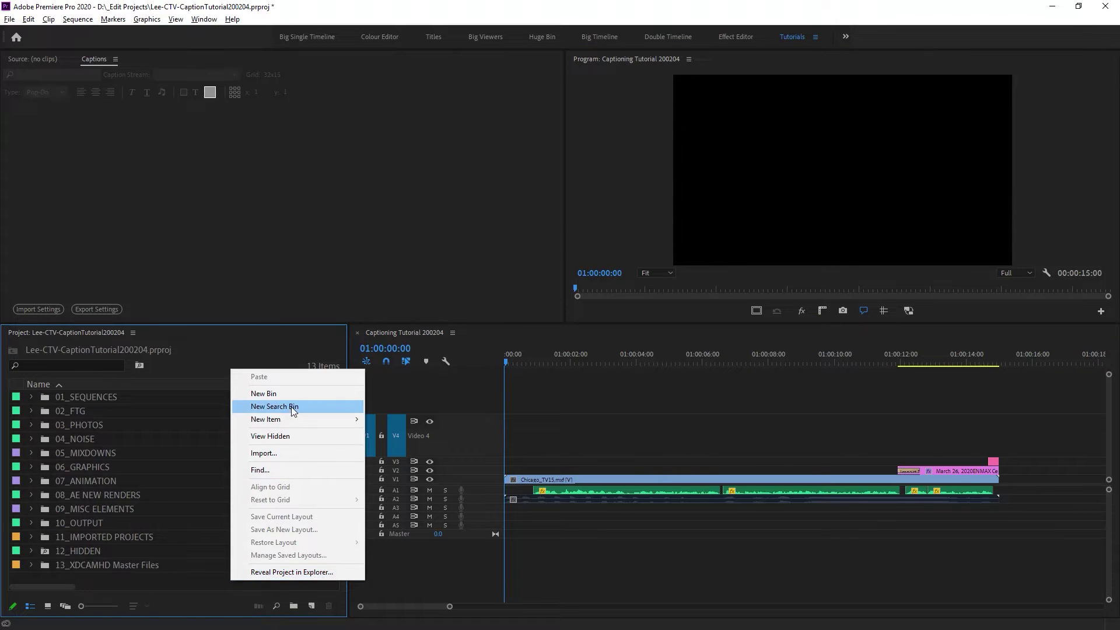
mouse_move(291, 416)
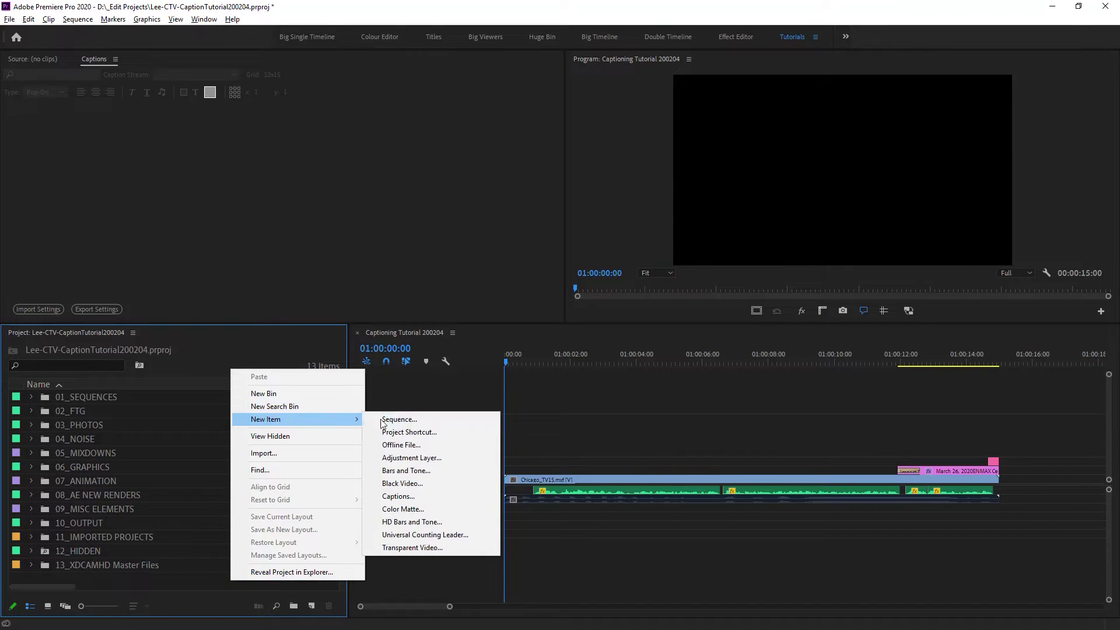
click(411, 497)
click(574, 236)
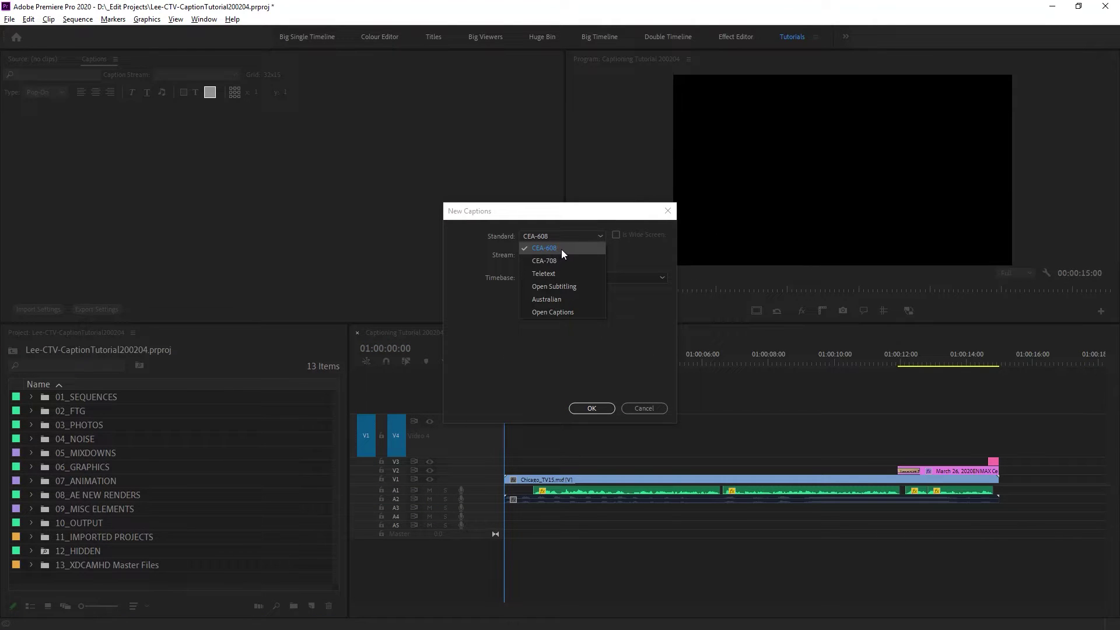
click(567, 247)
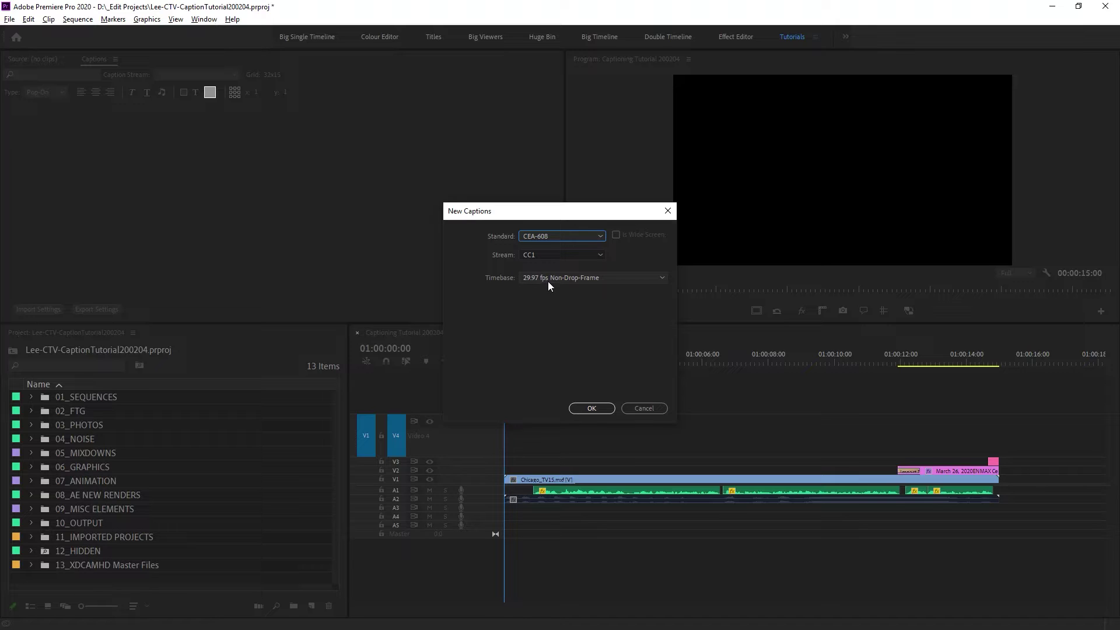
click(599, 408)
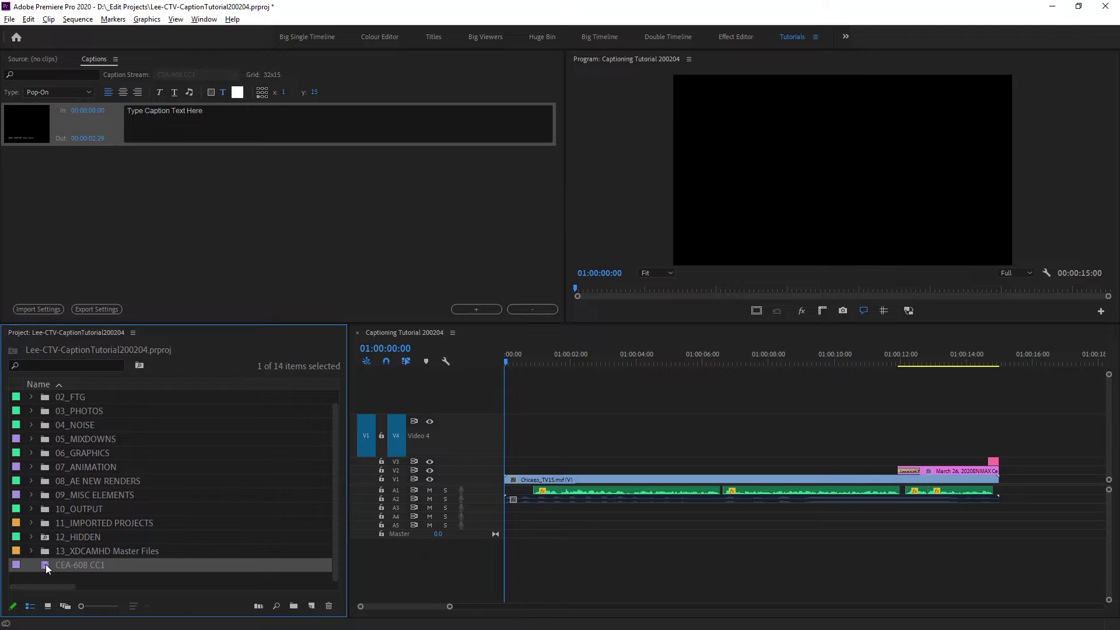
drag(45, 564, 998, 425)
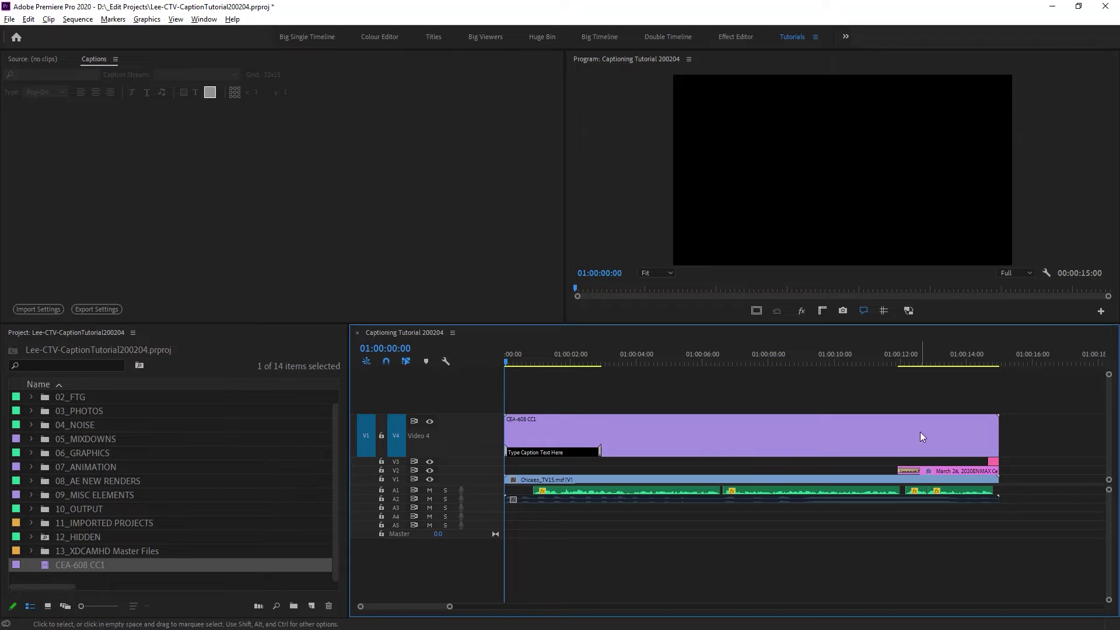
Open the V4 caption clip for editing and bring up the Captions panel from the Window menu
double_click(740, 433)
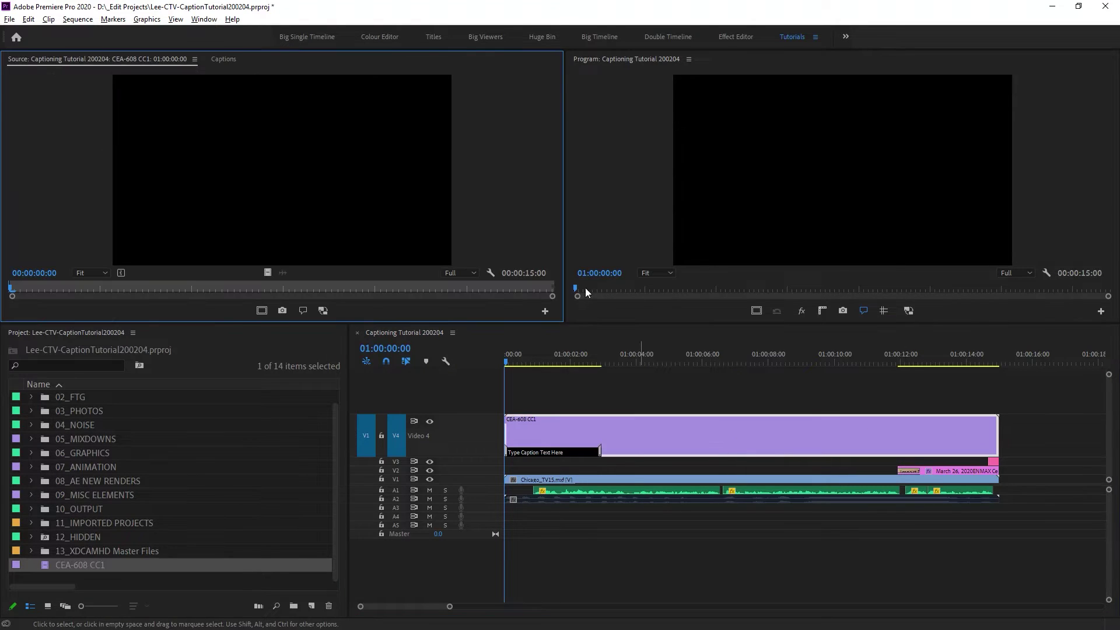
click(225, 60)
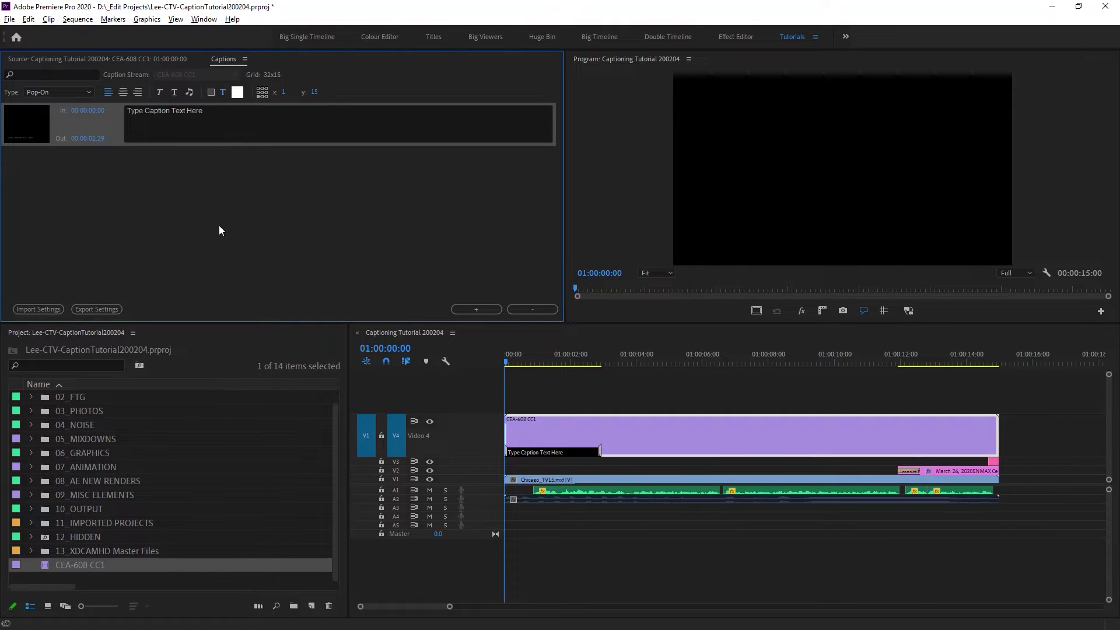
click(204, 20)
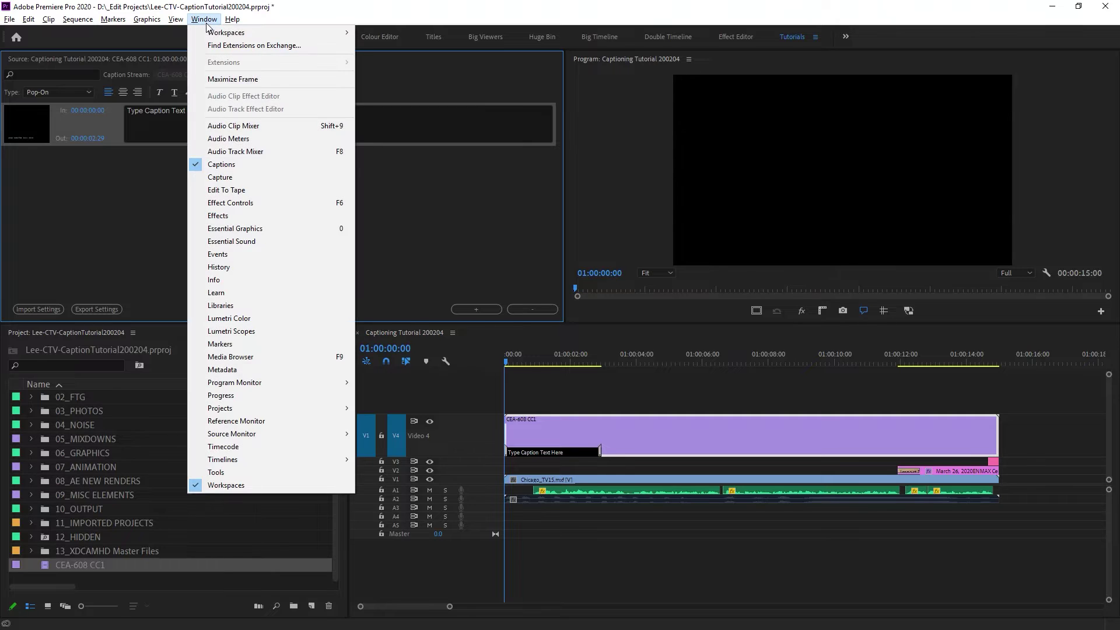
click(233, 166)
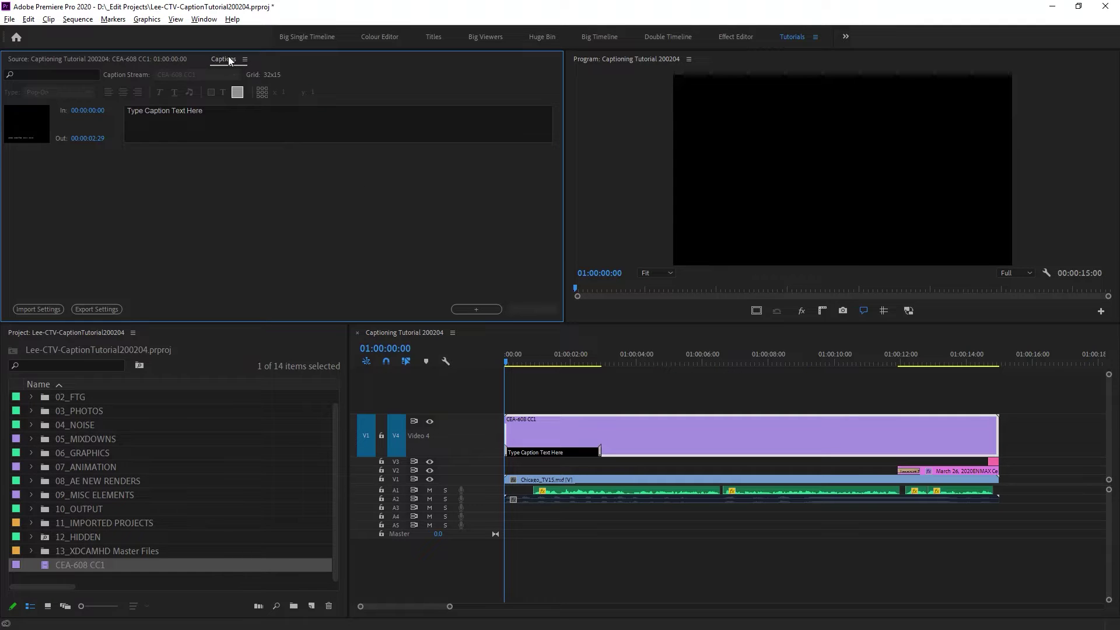
mouse_move(229, 59)
mouse_down()
mouse_move(218, 124)
mouse_move(263, 340)
mouse_move(212, 402)
mouse_move(205, 371)
mouse_move(769, 362)
mouse_move(870, 127)
mouse_move(805, 70)
mouse_move(234, 61)
mouse_move(250, 64)
mouse_up()
Add four empty caption entries, the last ending at 00:00:06:28, then switch to the Notepad script
click(480, 309)
click(477, 309)
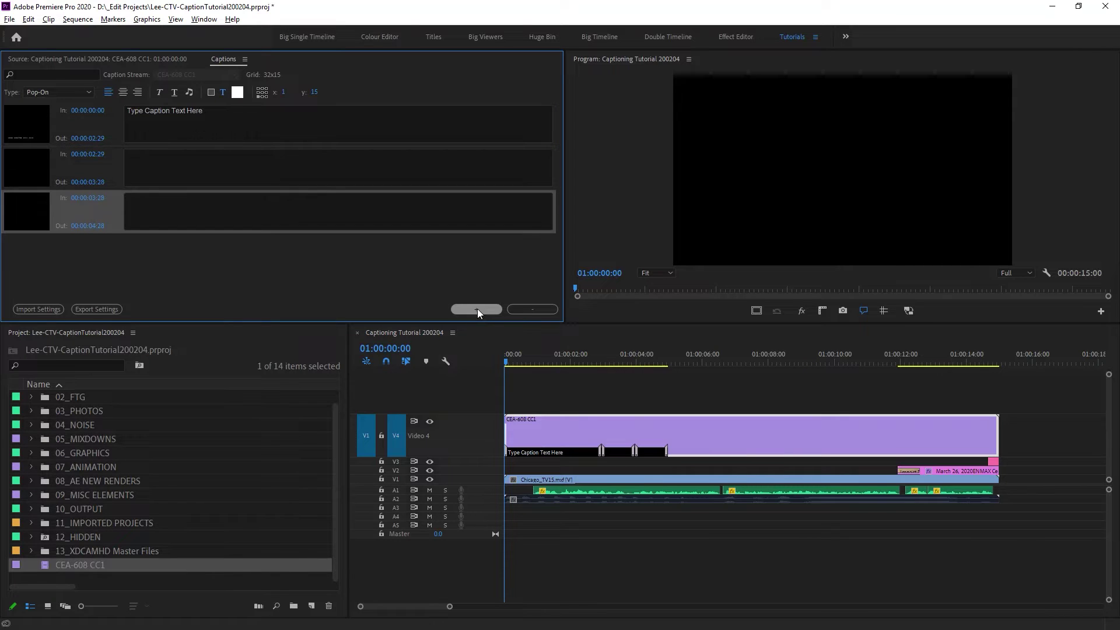
click(479, 311)
click(477, 311)
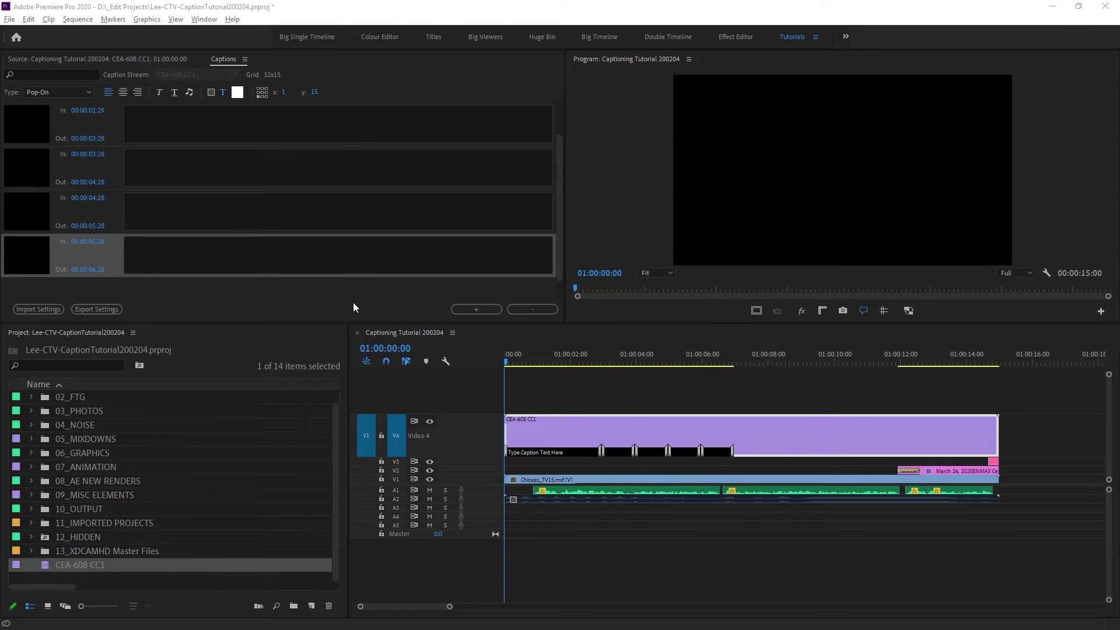
key(alt+Tab)
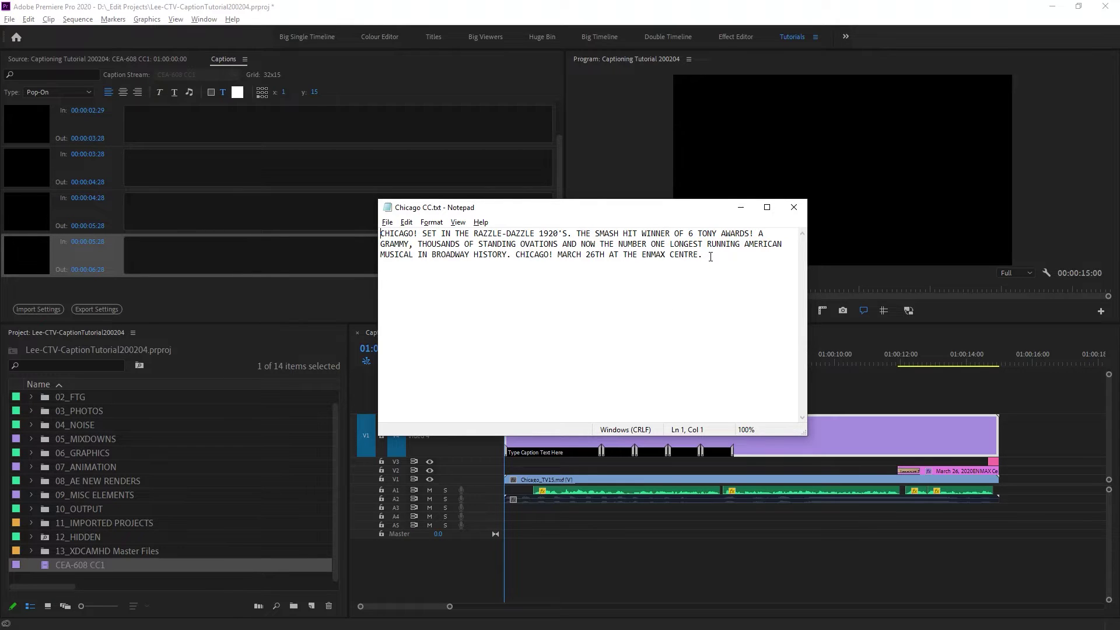
Select the whole Chicago caption paragraph in Notepad and go back to the Premiere project
drag(710, 257, 366, 223)
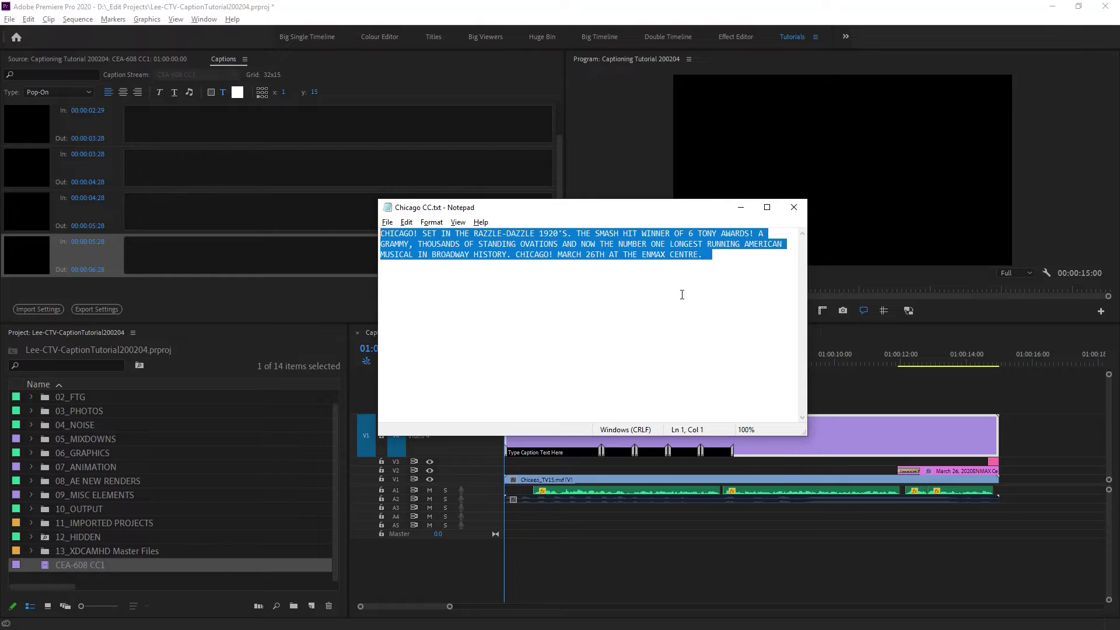
click(663, 307)
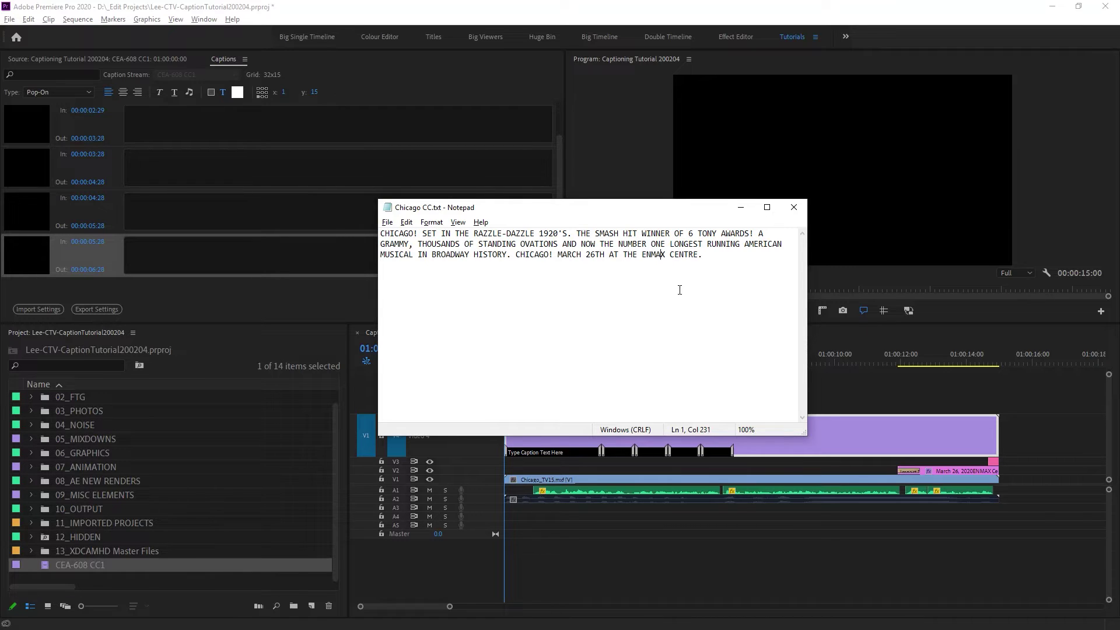
drag(708, 257, 380, 234)
key(ctrl+c)
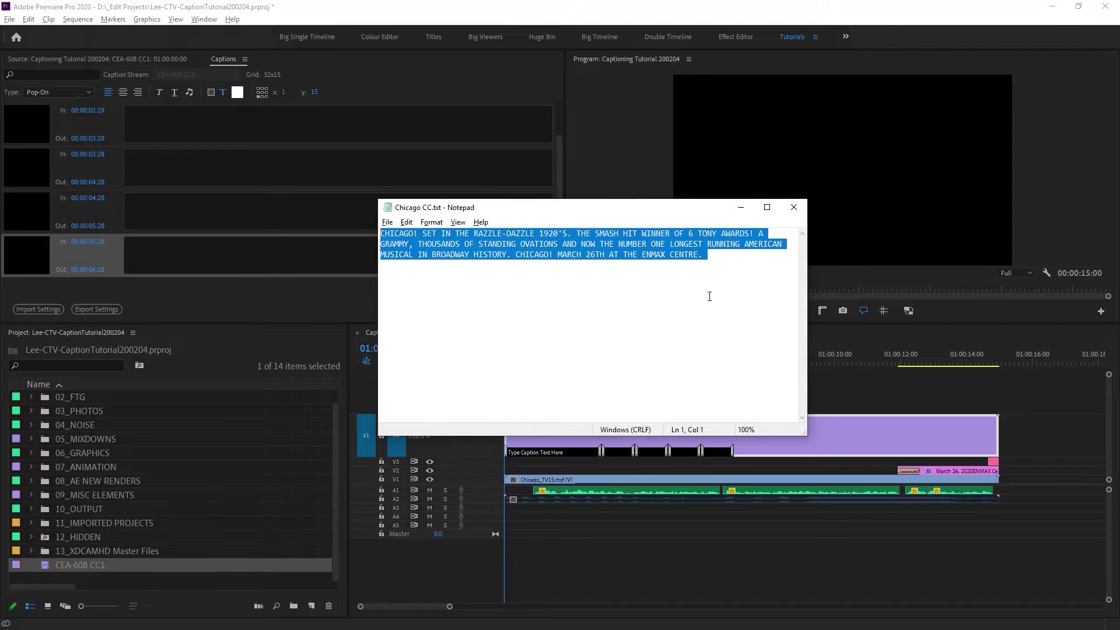
click(697, 32)
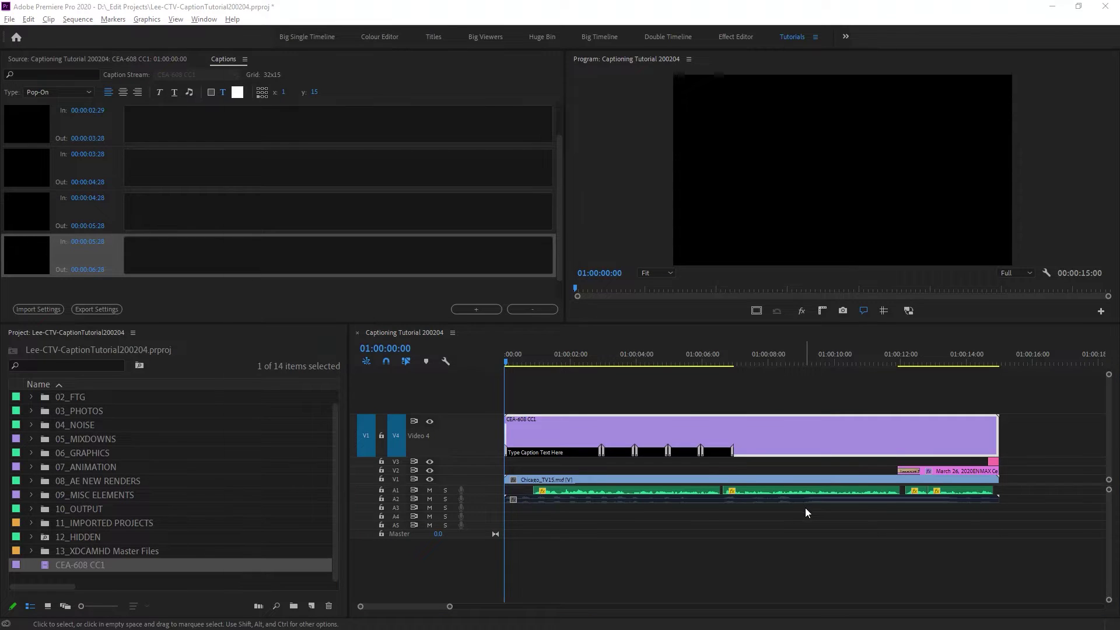
key(alt+Tab)
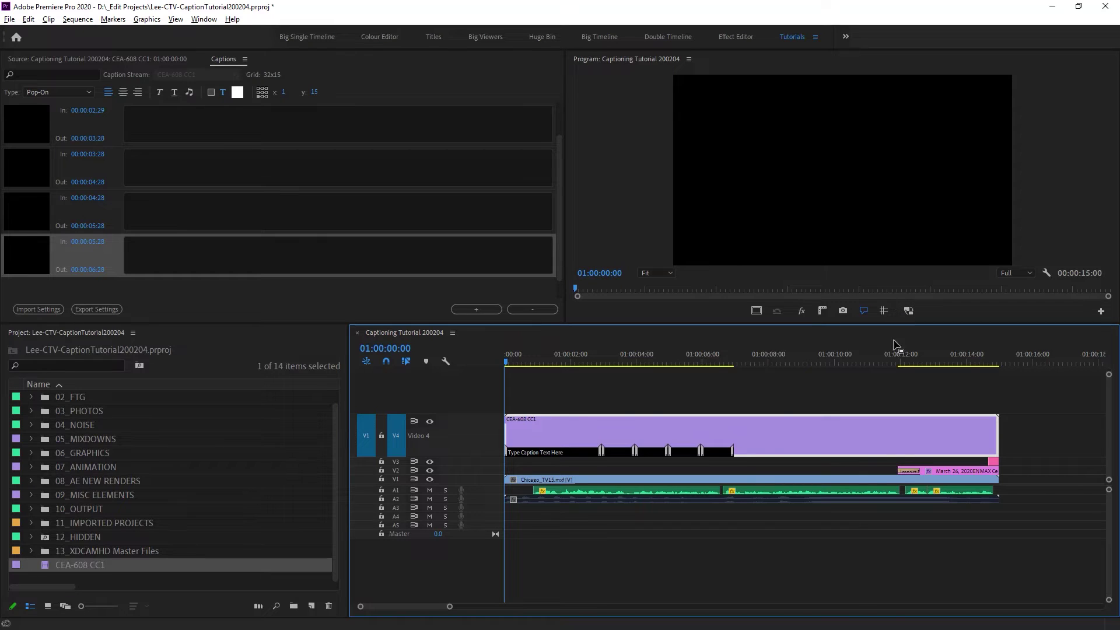
click(558, 158)
Paste the full script into the second caption, keeping only text through 1920'S
drag(558, 156, 558, 131)
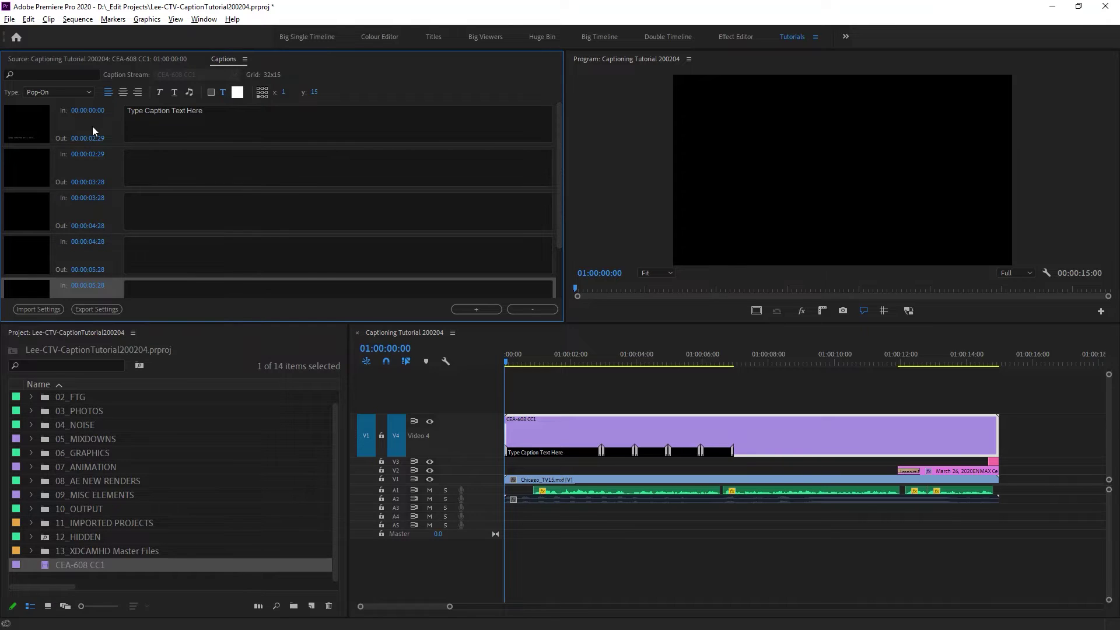
click(164, 158)
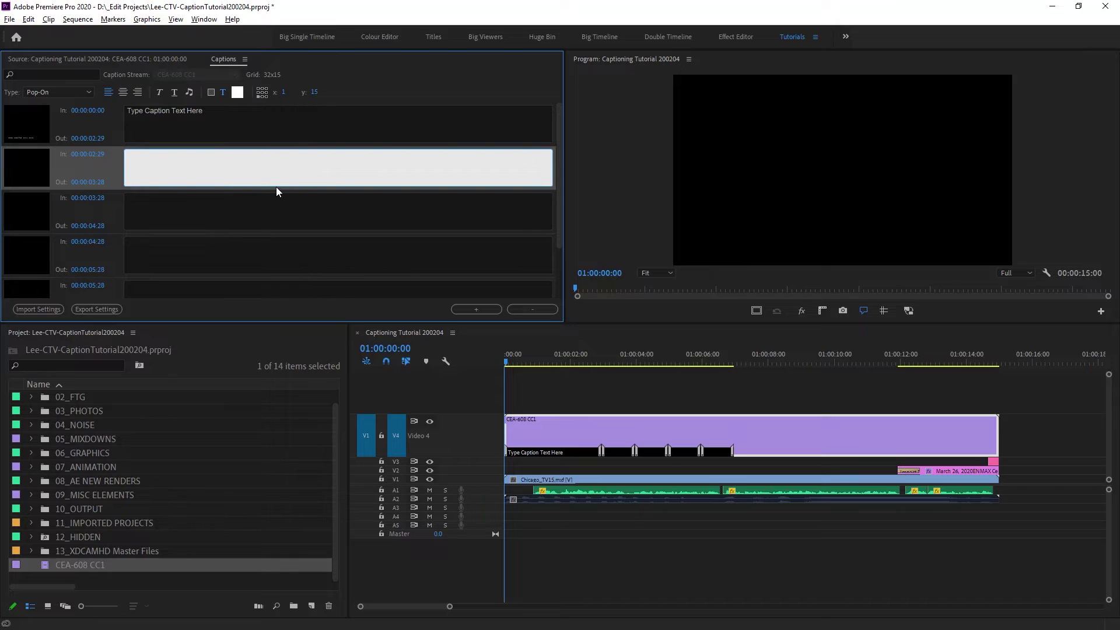
key(ctrl+v)
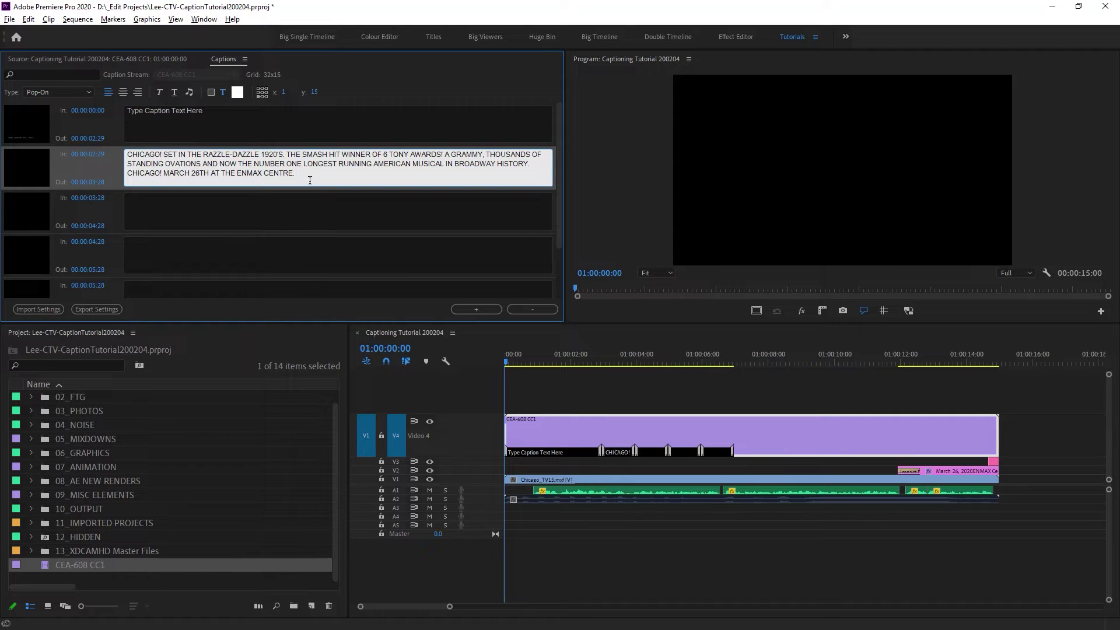
drag(303, 174, 287, 153)
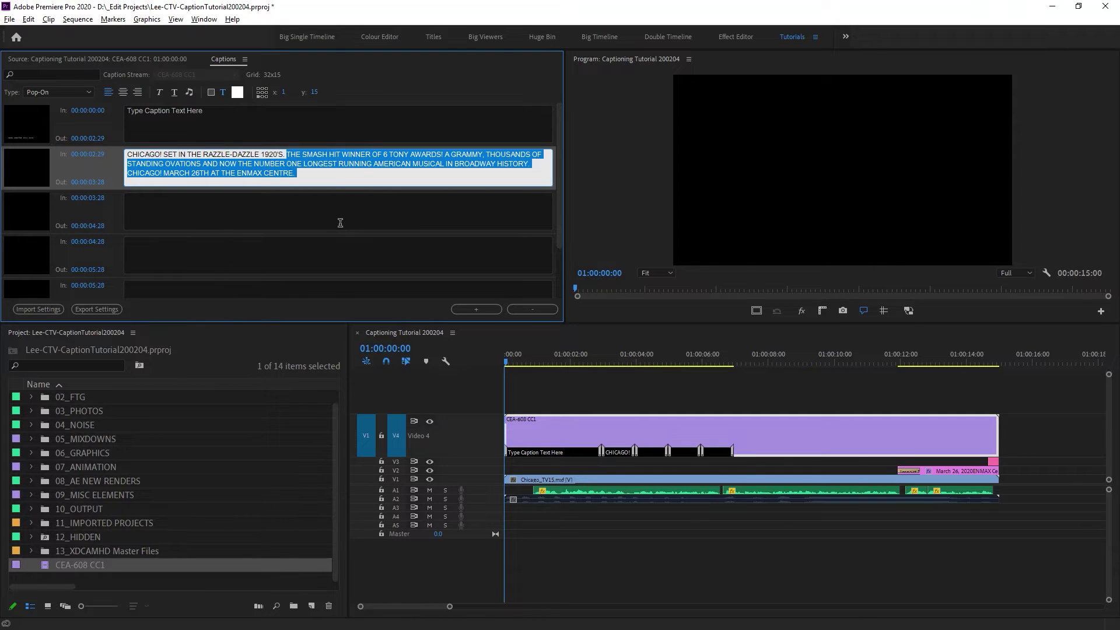
key(ctrl+x)
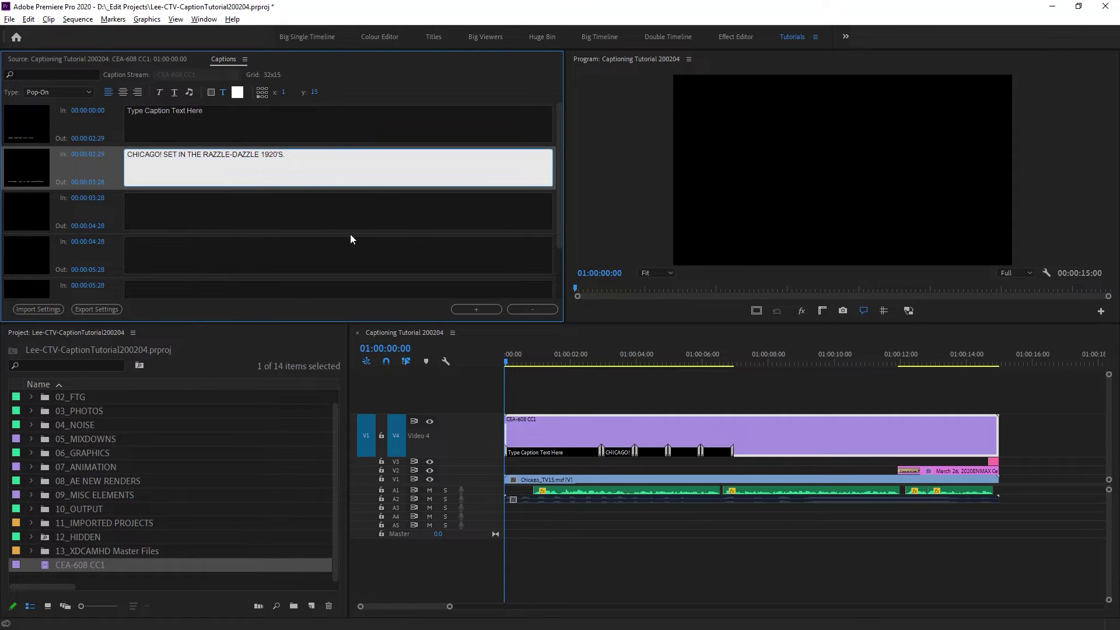
Paste the remaining script into the third caption, keeping text through AWARDS!
click(149, 203)
key(ctrl+v)
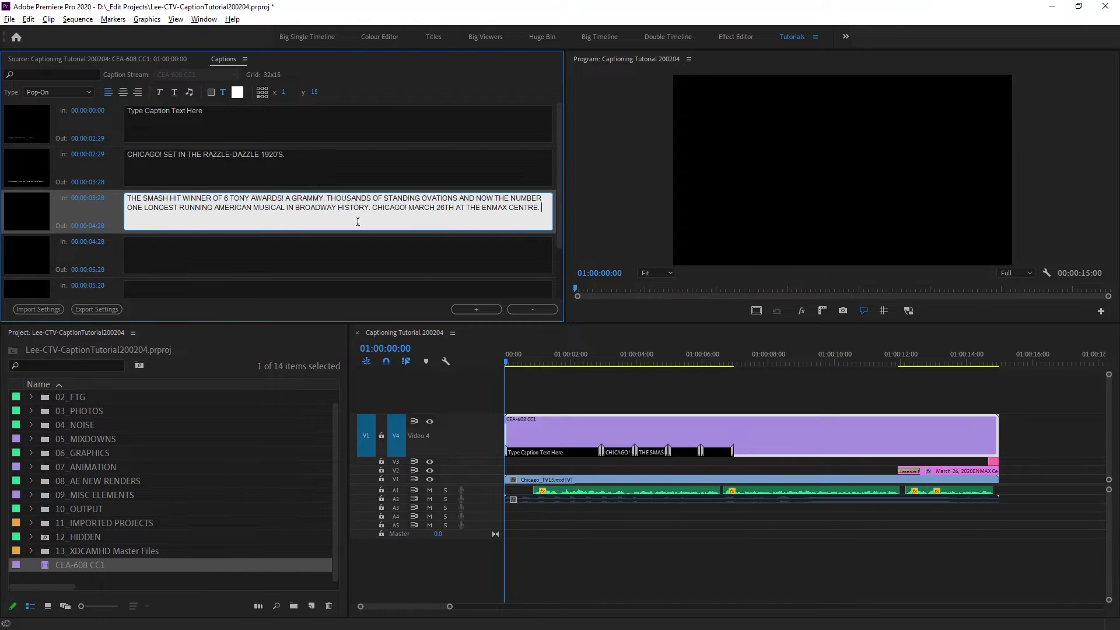
drag(542, 208, 286, 188)
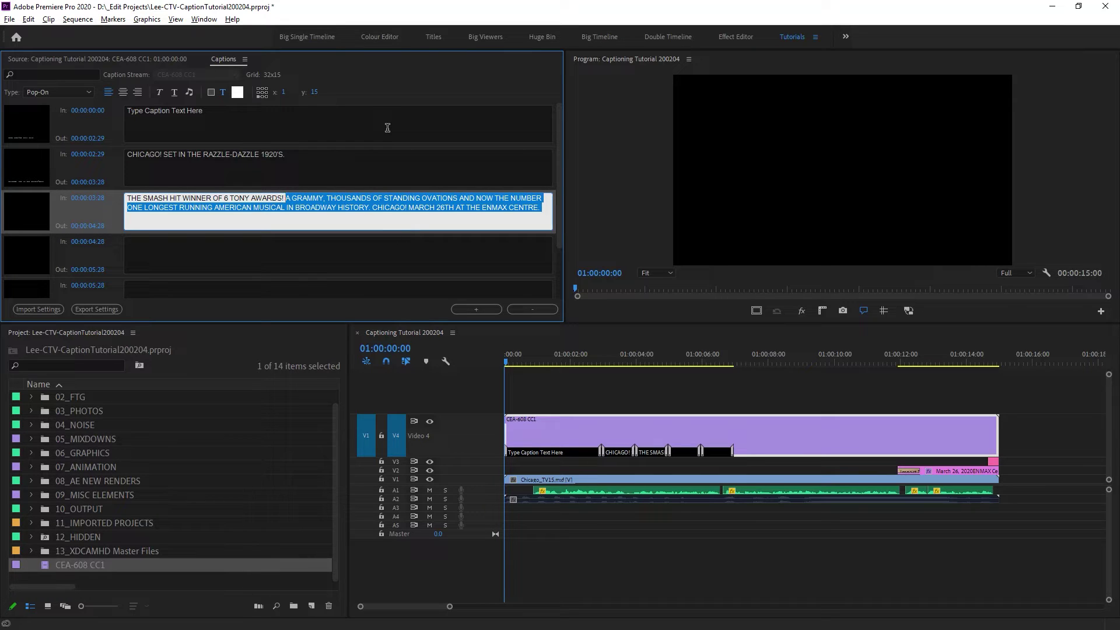
key(ctrl+x)
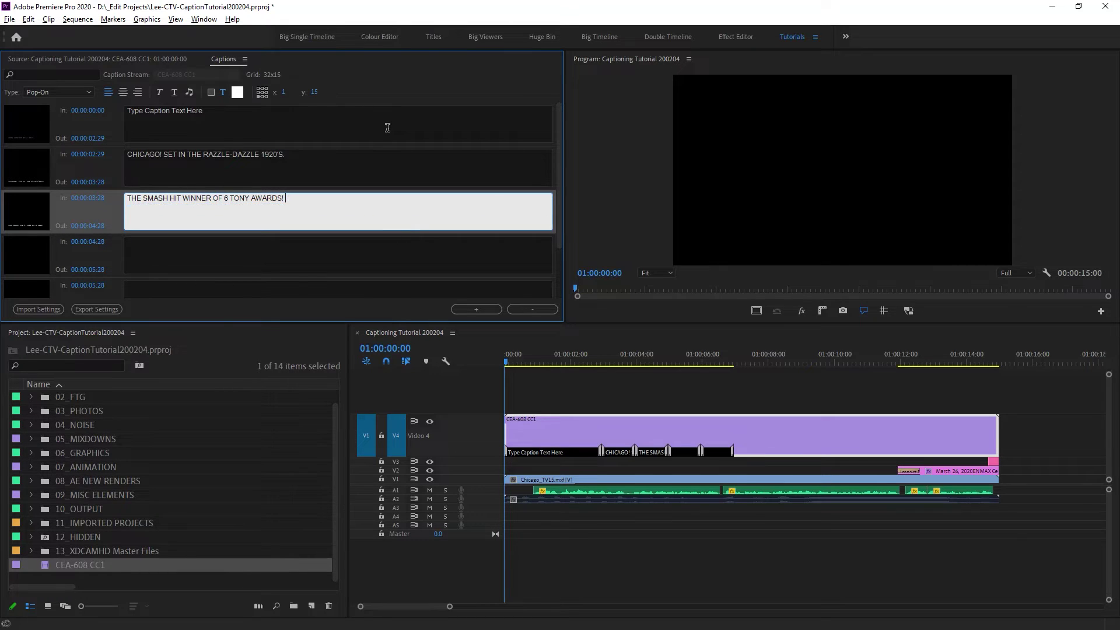
Paste the remaining script into the fourth caption, keeping text through STANDING OVATIONS
click(167, 249)
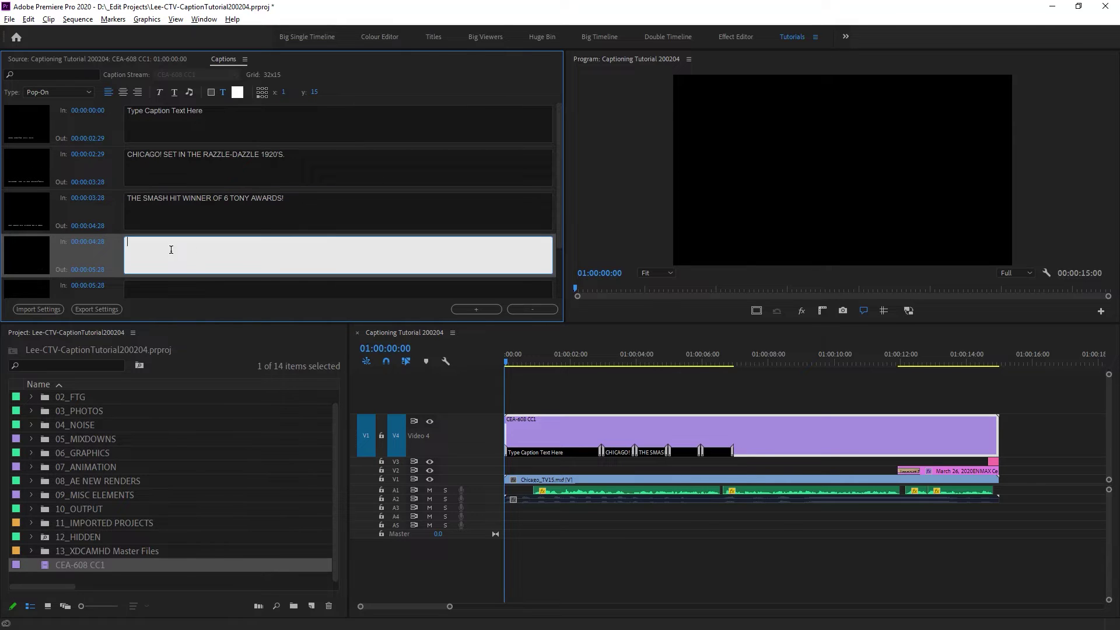
key(ctrl+v)
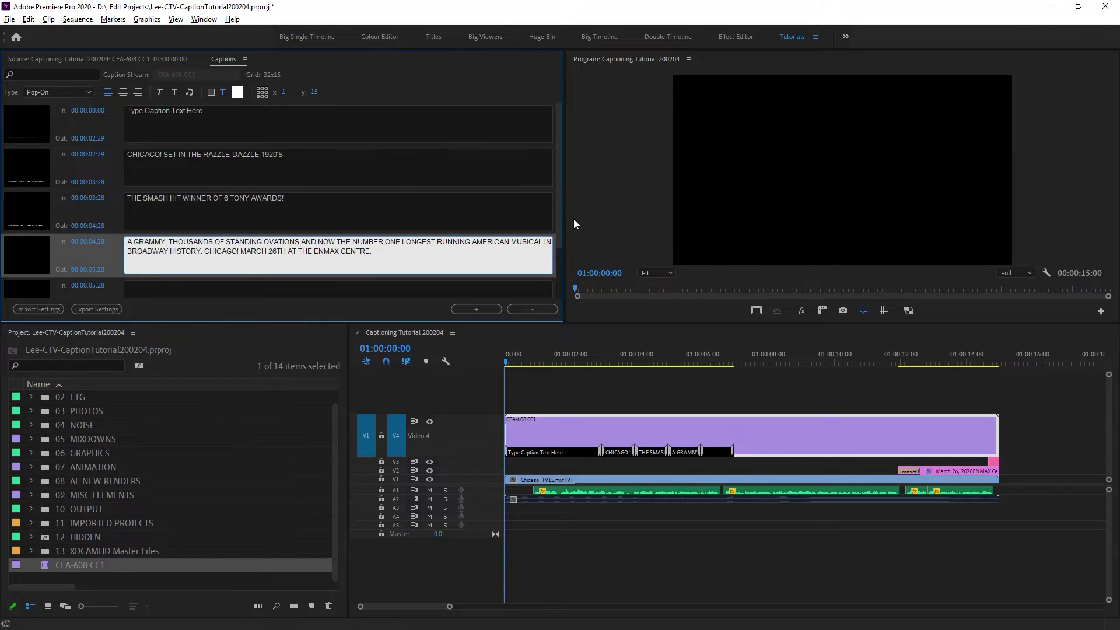
scroll(561, 204, down, 1)
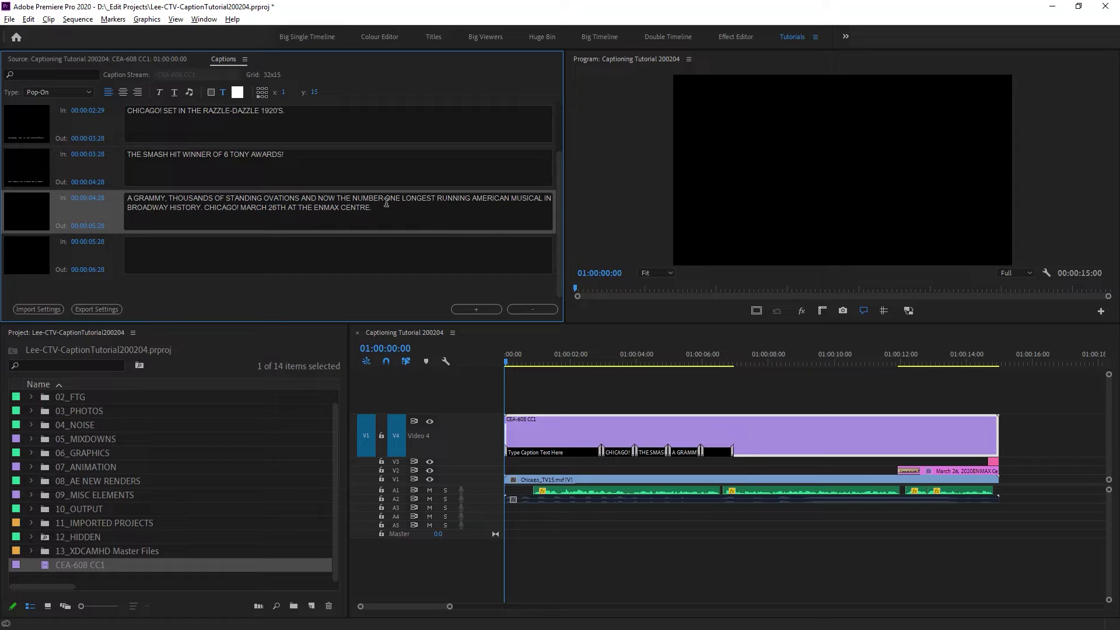
drag(385, 207, 302, 156)
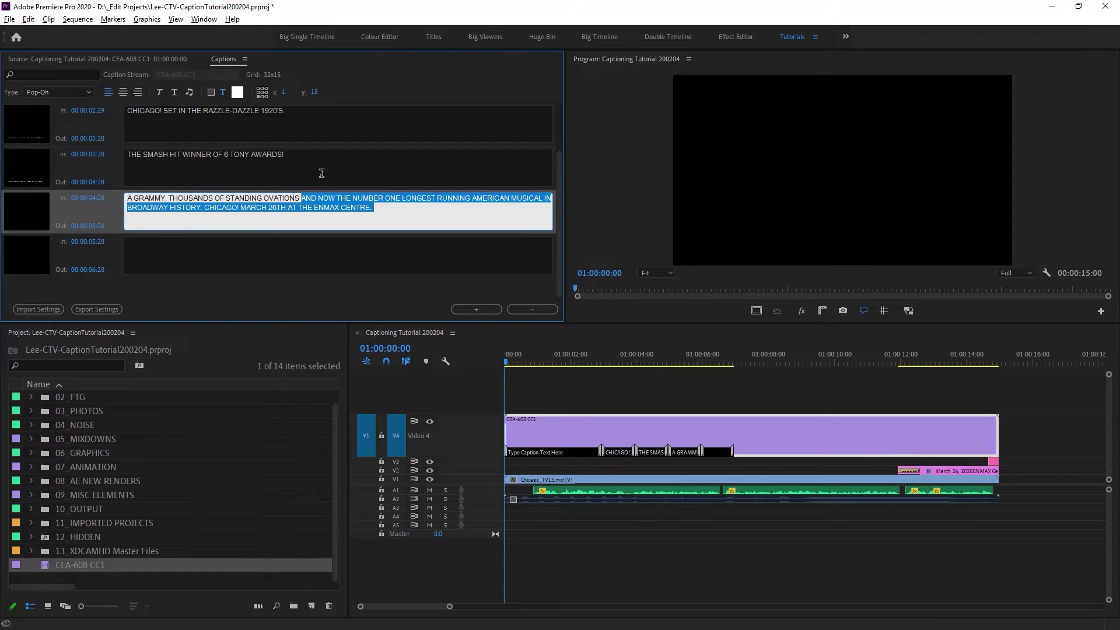
key(ctrl+x)
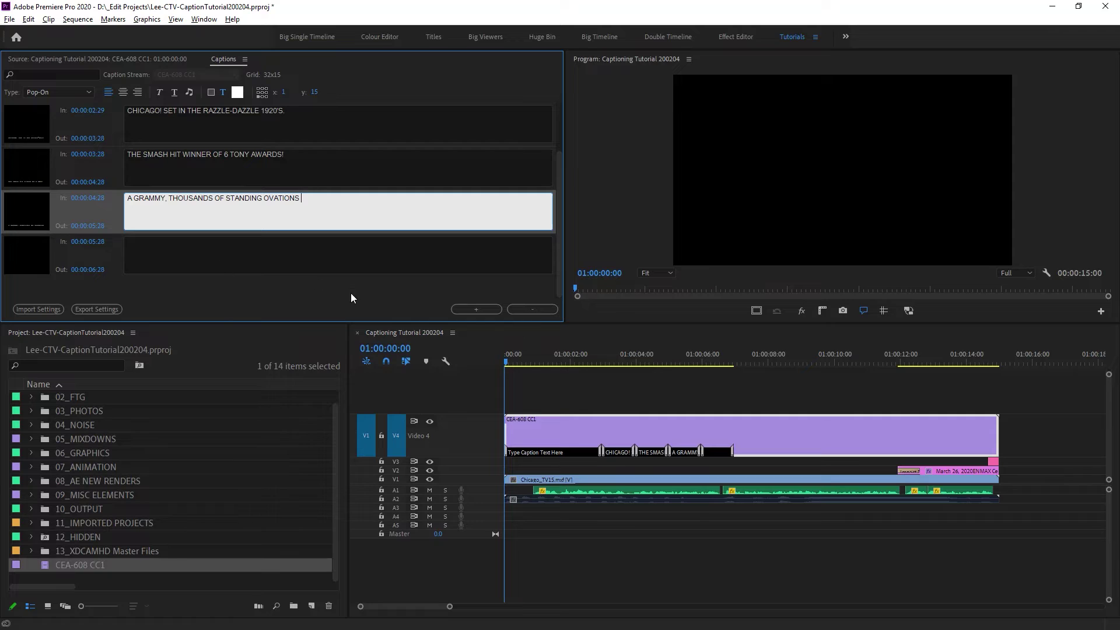
Paste the remaining script into the fifth caption and cut out the ENMAX CENTRE closing line
click(227, 256)
key(ctrl+v)
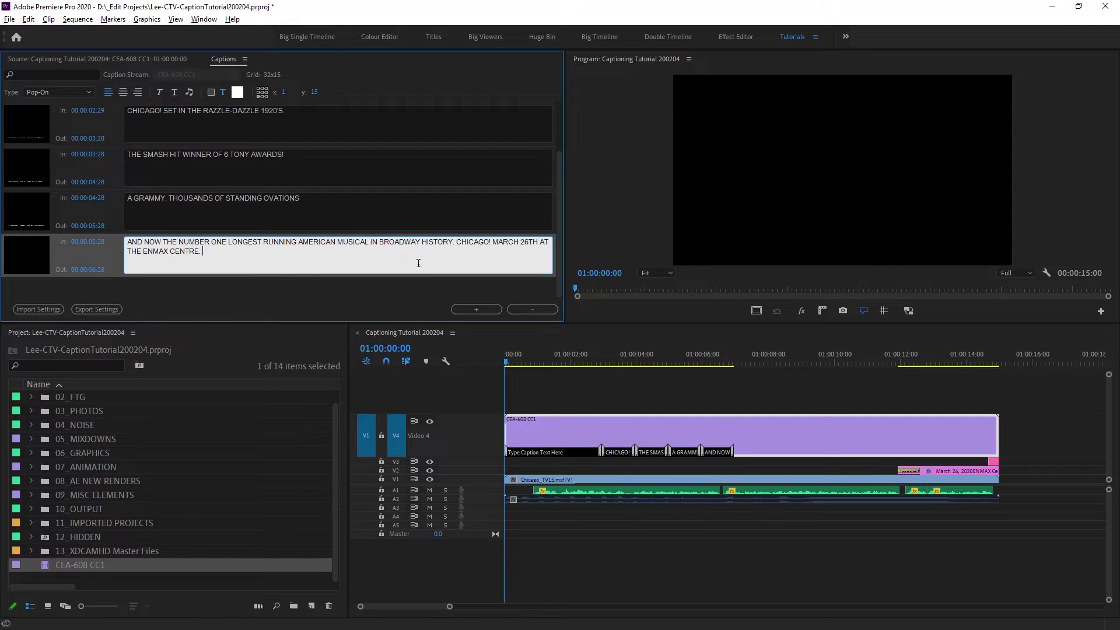
drag(208, 254, 459, 224)
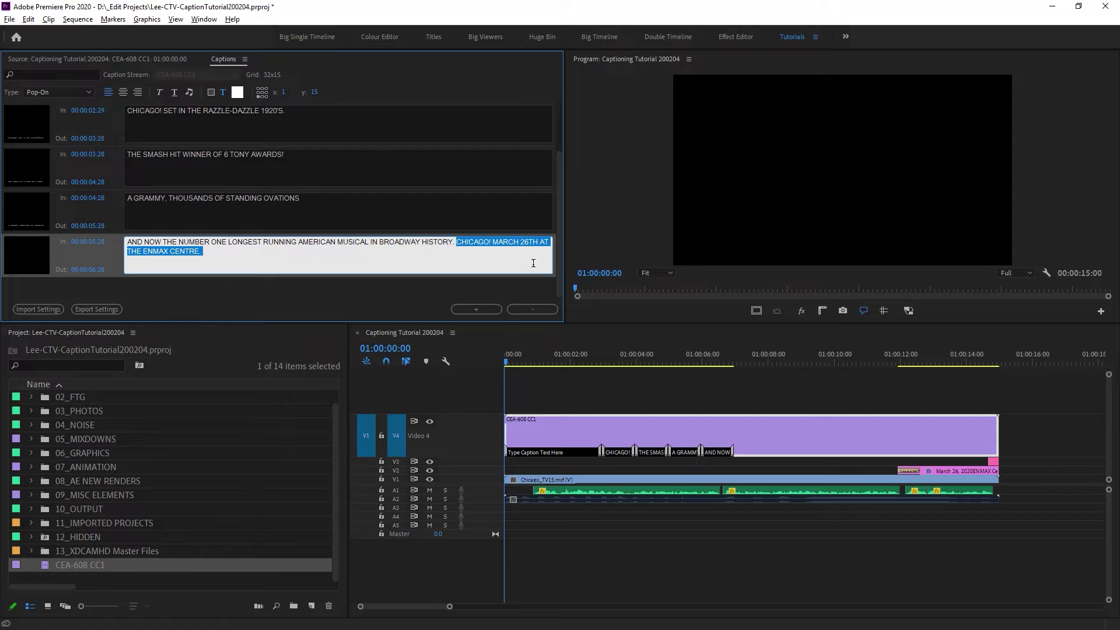
key(ctrl+x)
Add a new caption and paste the ENMAX CENTRE closing line into it
click(483, 309)
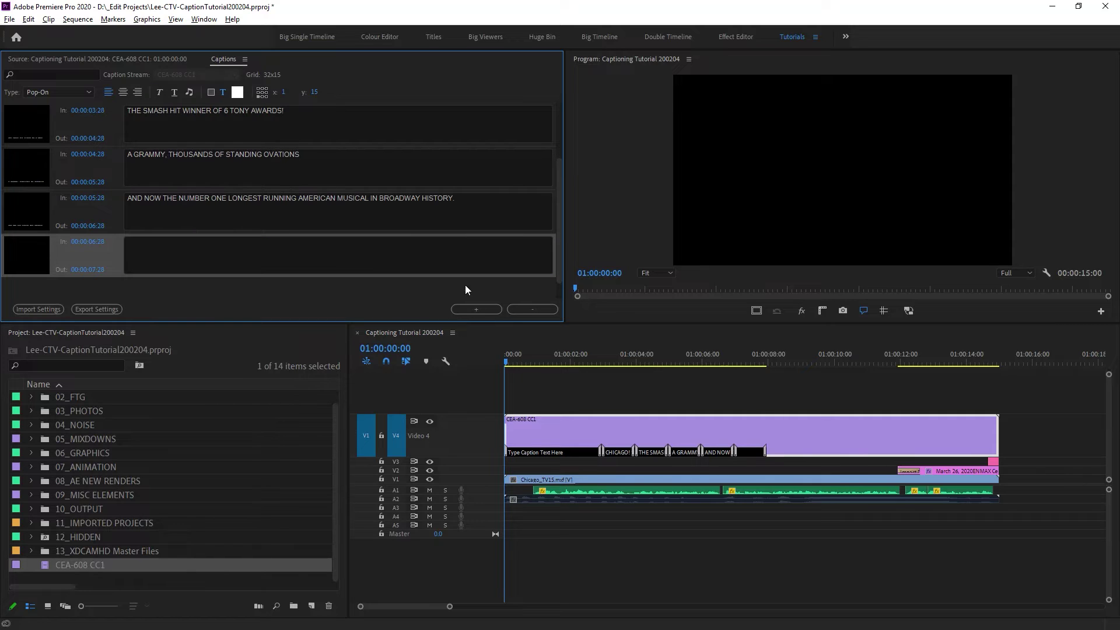
click(159, 245)
key(ctrl+v)
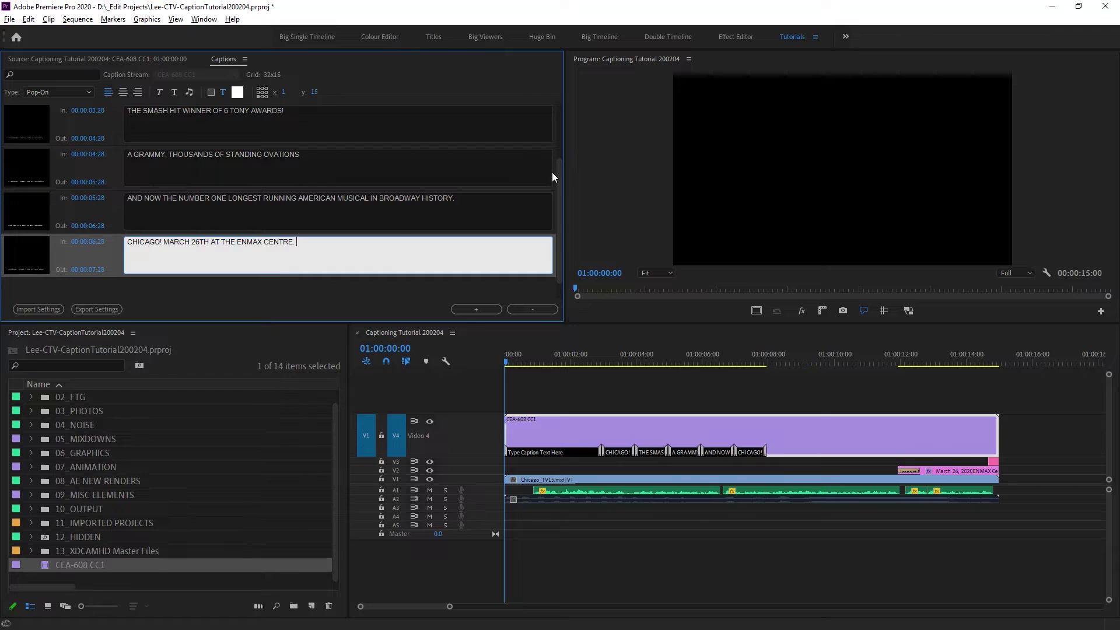
drag(557, 175, 564, 129)
scroll(237, 227, up, 1)
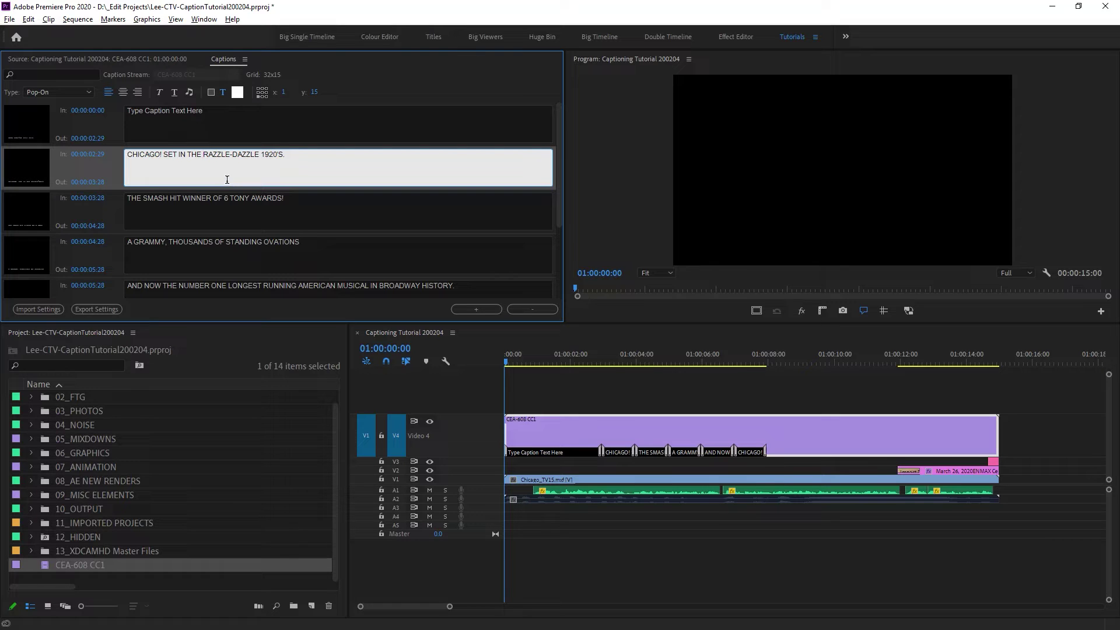
Break the opening caption after THE, and the Tony and Grammy captions before OF
key(Return)
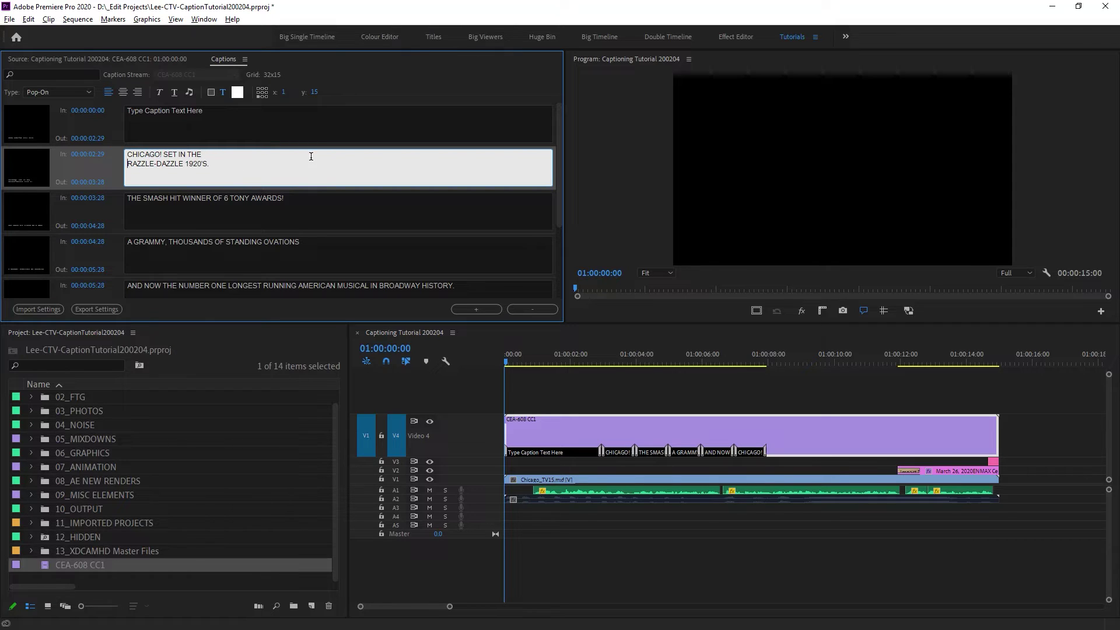
click(214, 199)
key(Return)
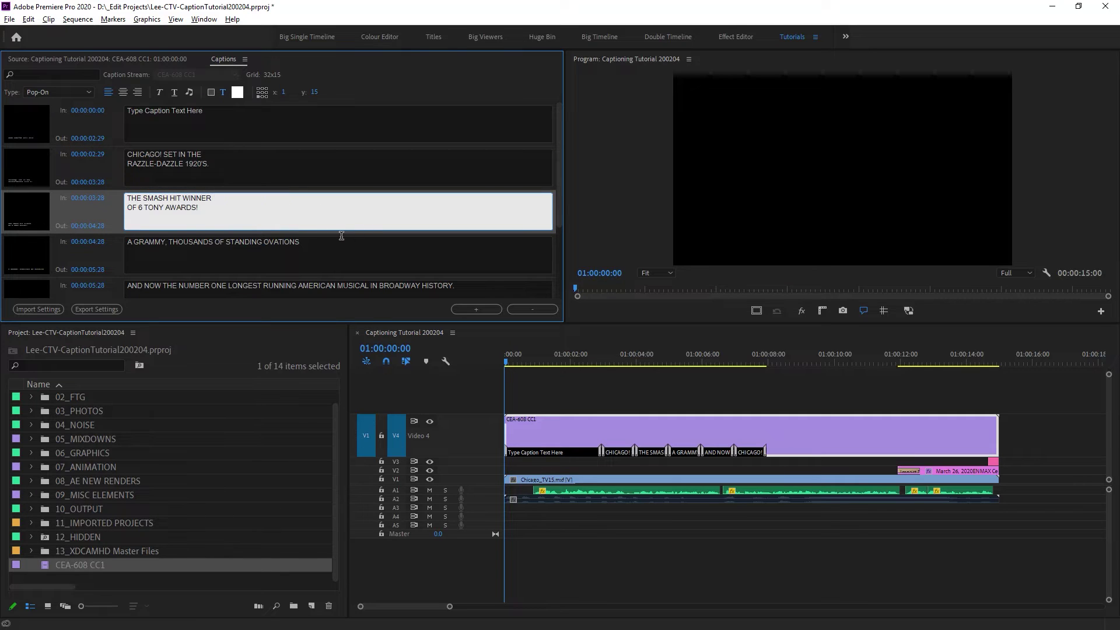
click(217, 242)
key(Return)
Move MUSICAL IN BROADWAY HISTORY. to a third line and put AT THE ENMAX CENTRE. on its own line
scroll(560, 259, down, 2)
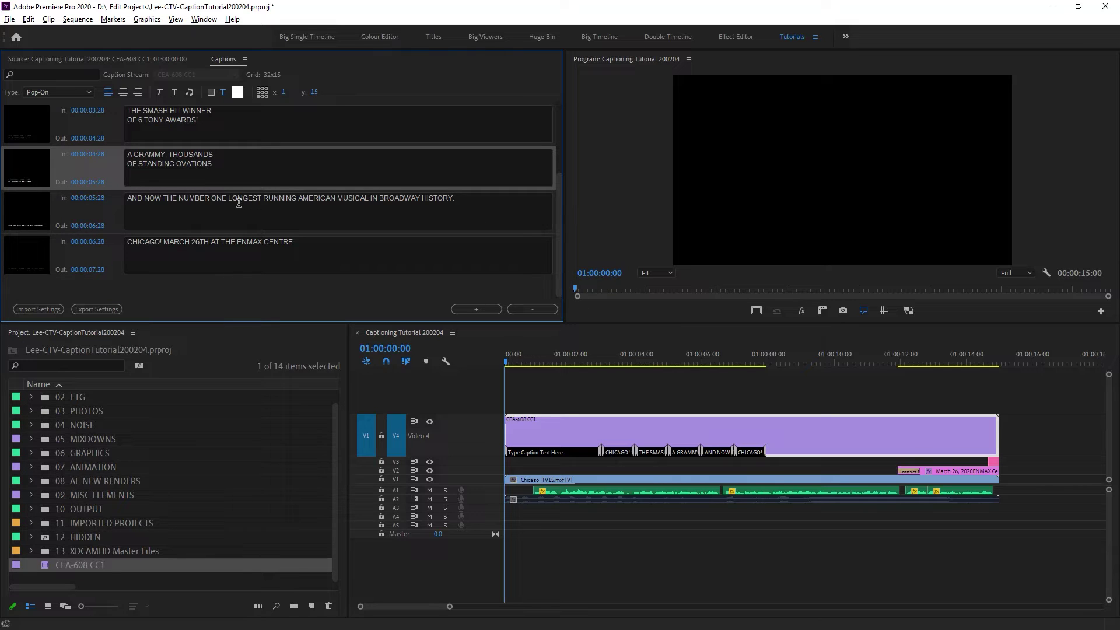
click(233, 198)
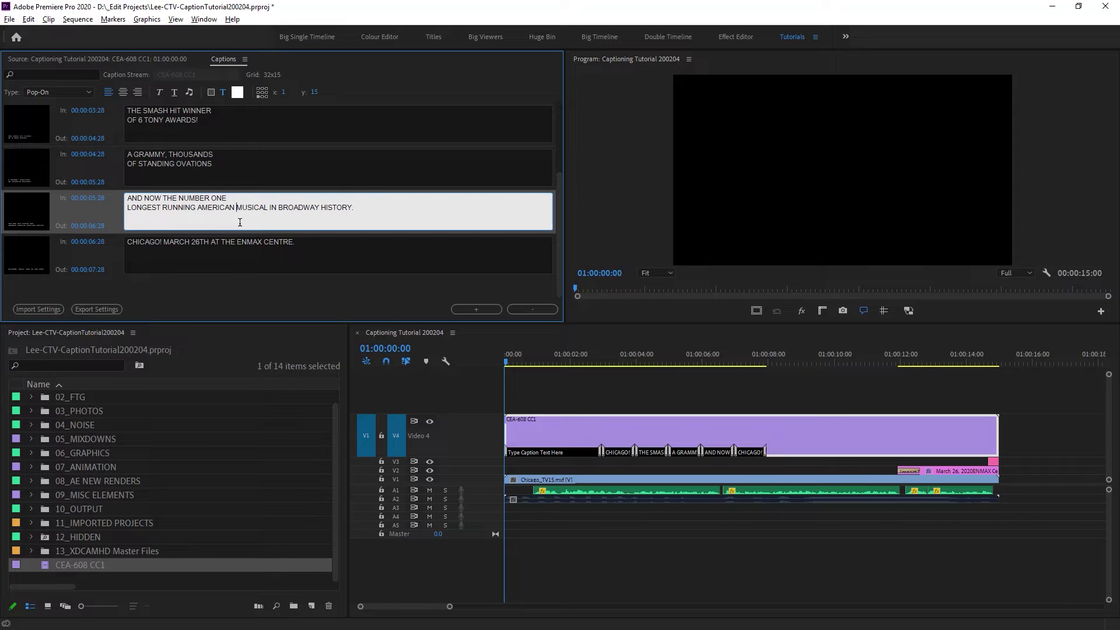
key(Return)
click(212, 242)
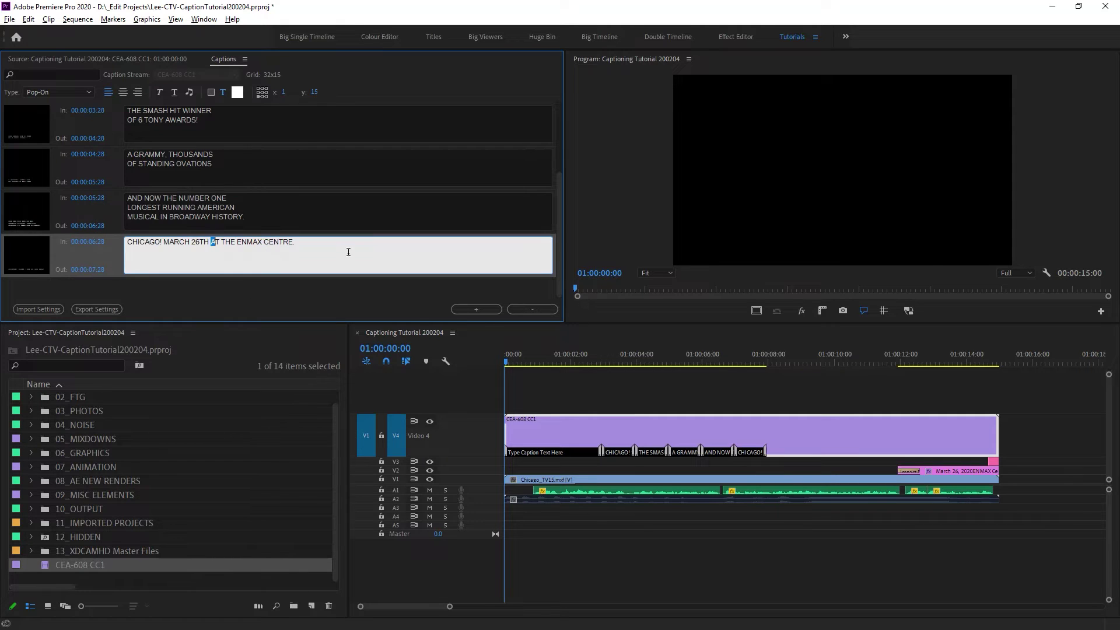
key(Return)
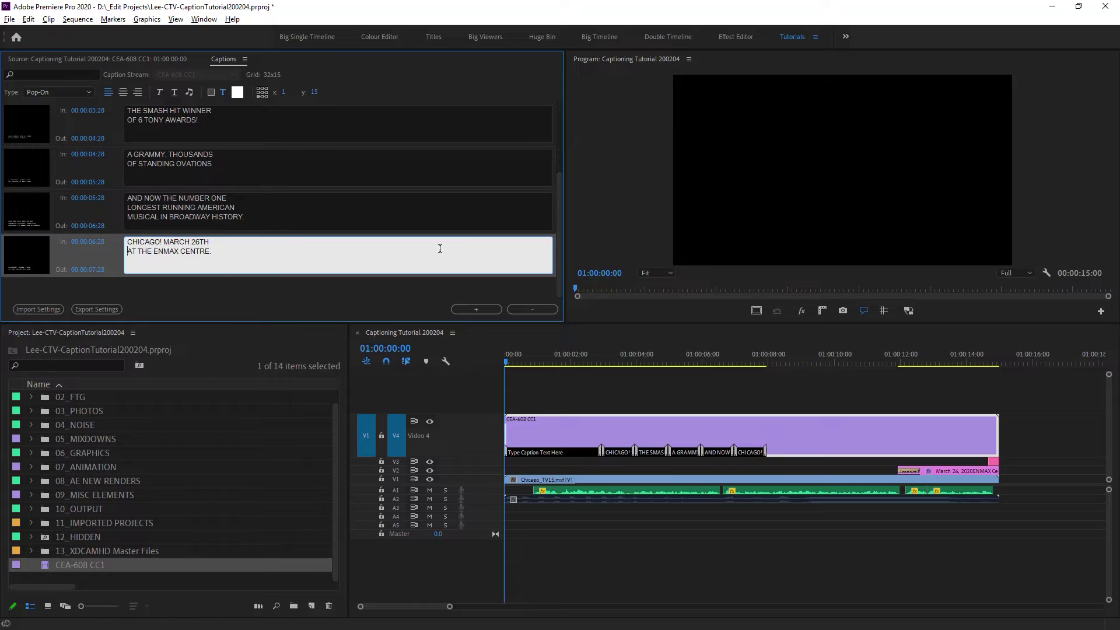
drag(559, 184, 575, 93)
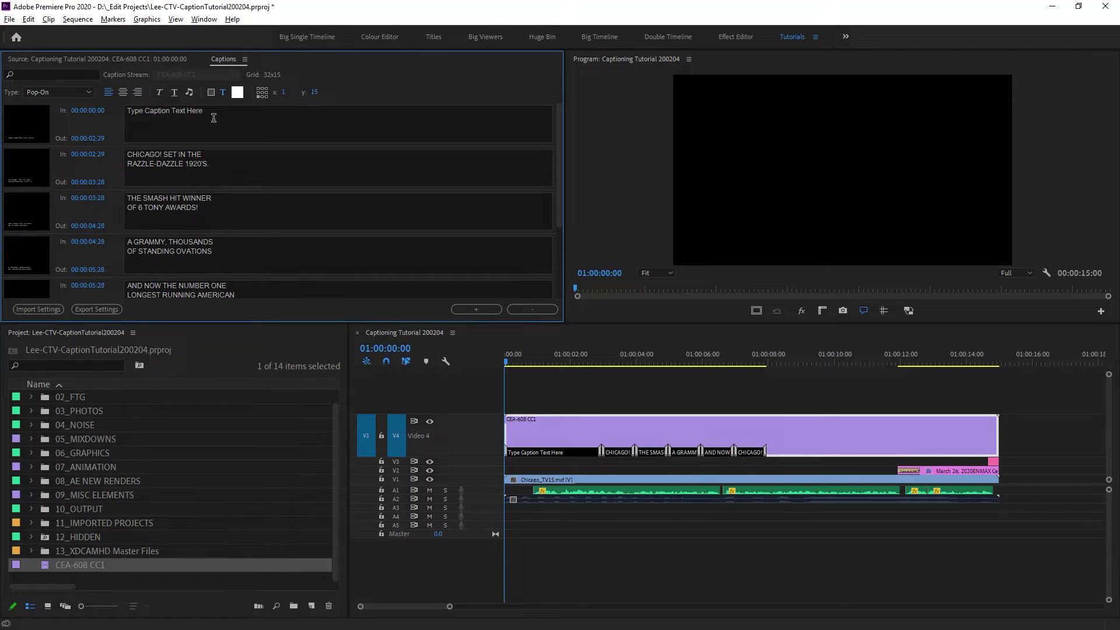
Delete the placeholder 'Type Caption Text Here' caption and start the first caption at 00:00:00:10
click(90, 124)
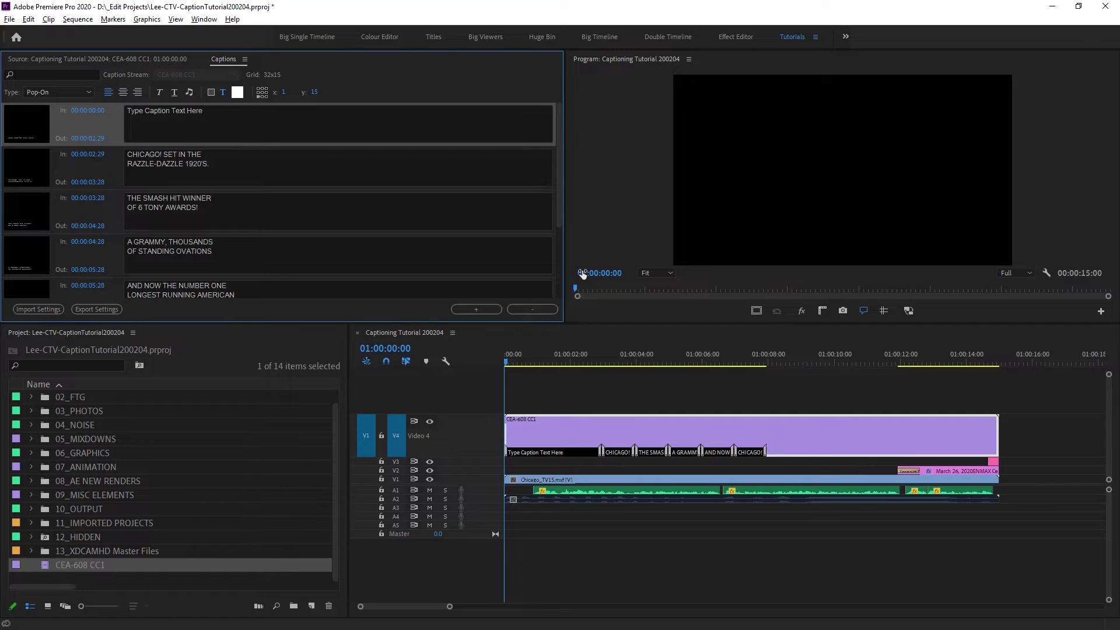
click(529, 310)
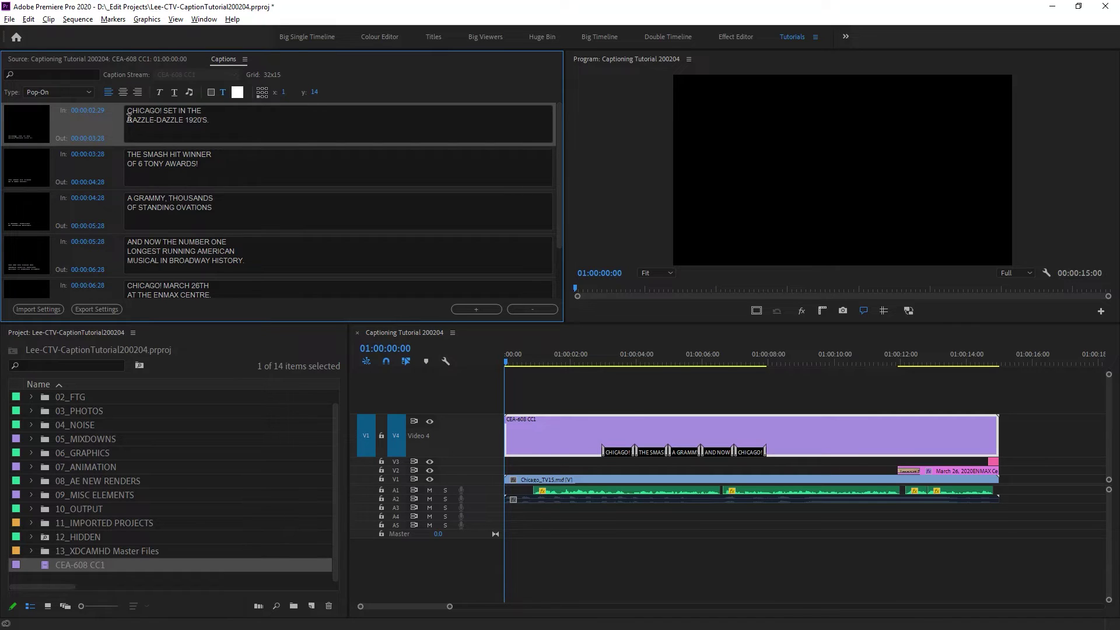
drag(97, 111, 104, 116)
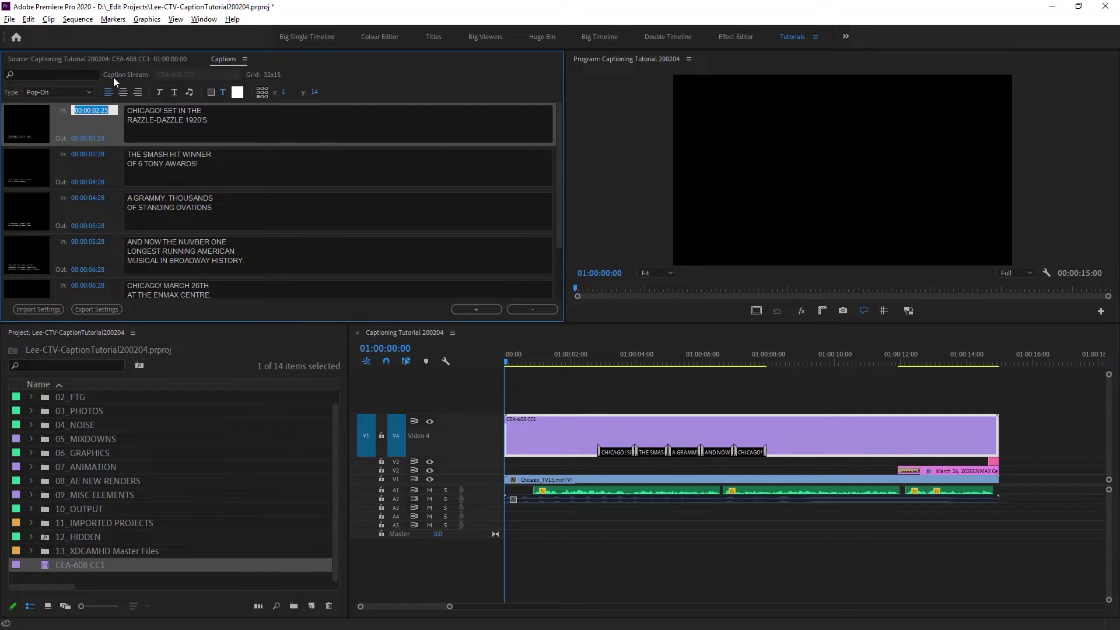
text(10)
key(Return)
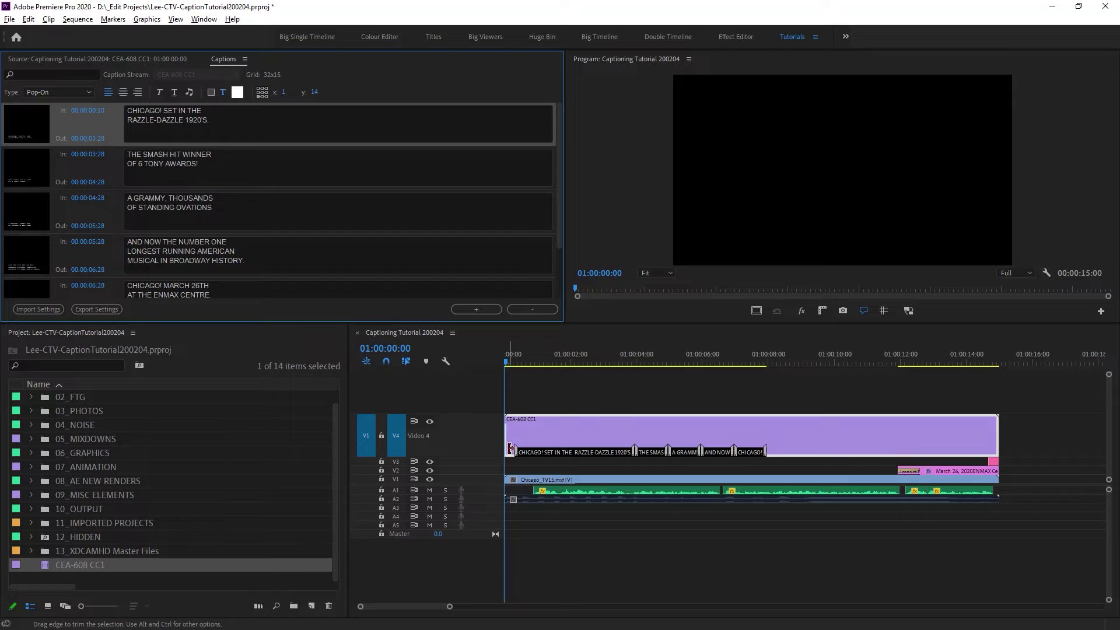
drag(511, 447, 513, 448)
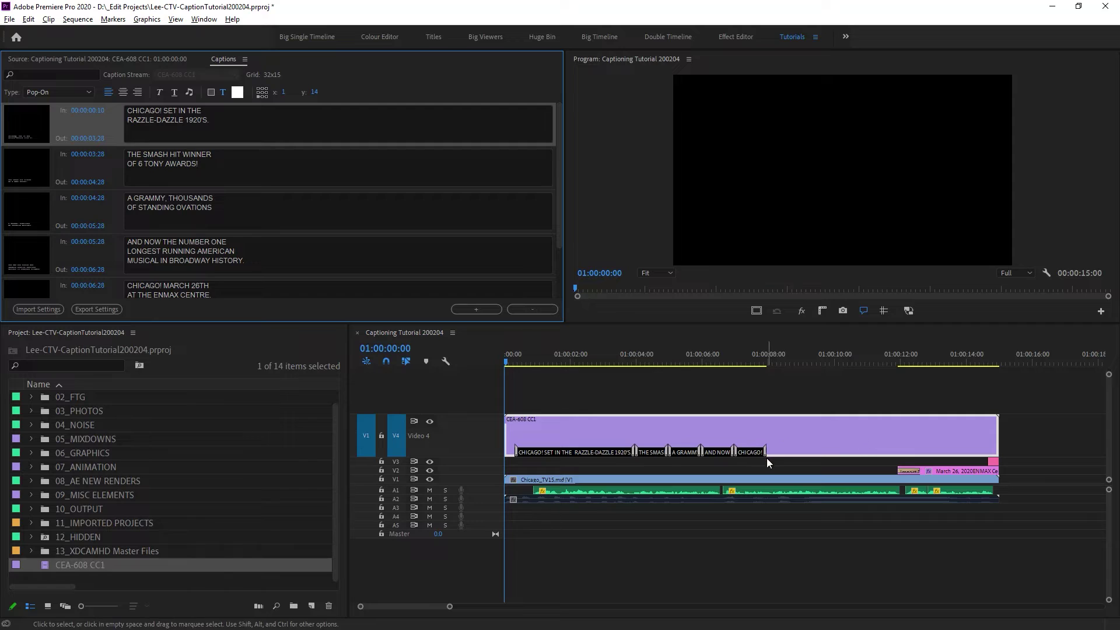
Drag the CHICAGO!, AND NOW and A GRAMMY caption blocks later, toward 10–11 seconds
drag(750, 451, 967, 452)
drag(720, 453, 739, 453)
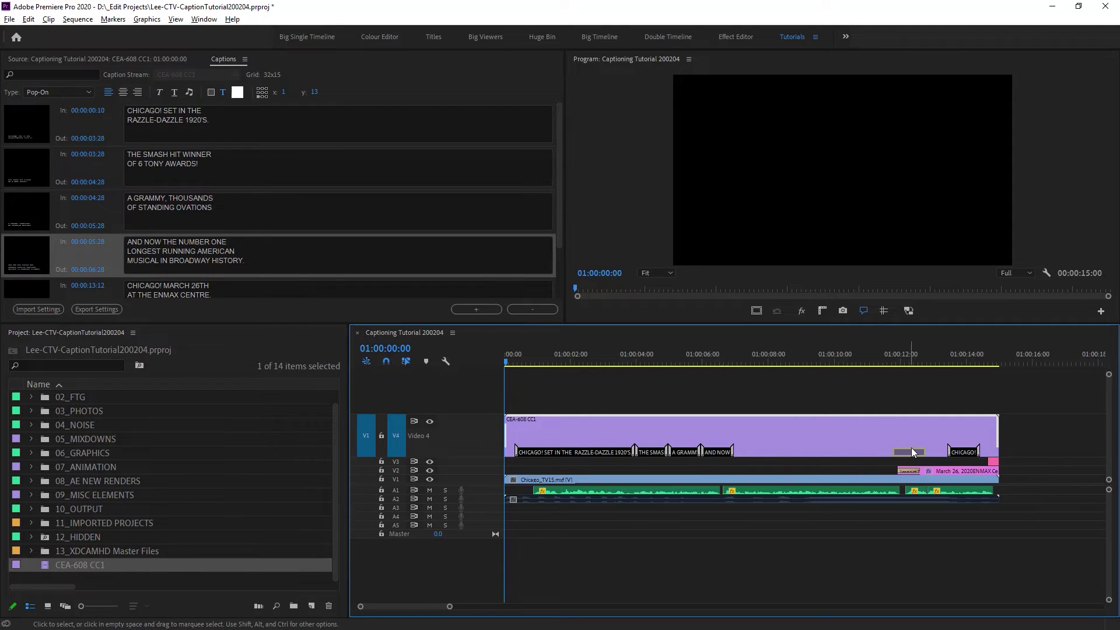
drag(912, 448, 912, 449)
drag(683, 452, 757, 453)
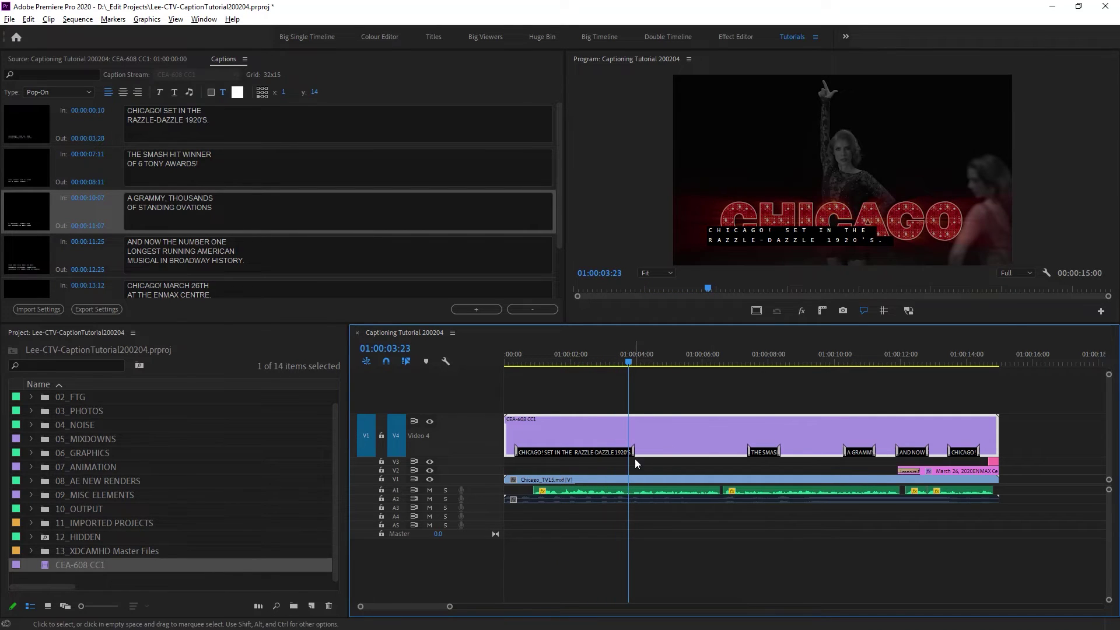
End the first caption at 00:00:03:23 and butt THE SMASH HIT WINNER caption after it, trimmed to the next cue
drag(633, 451, 627, 453)
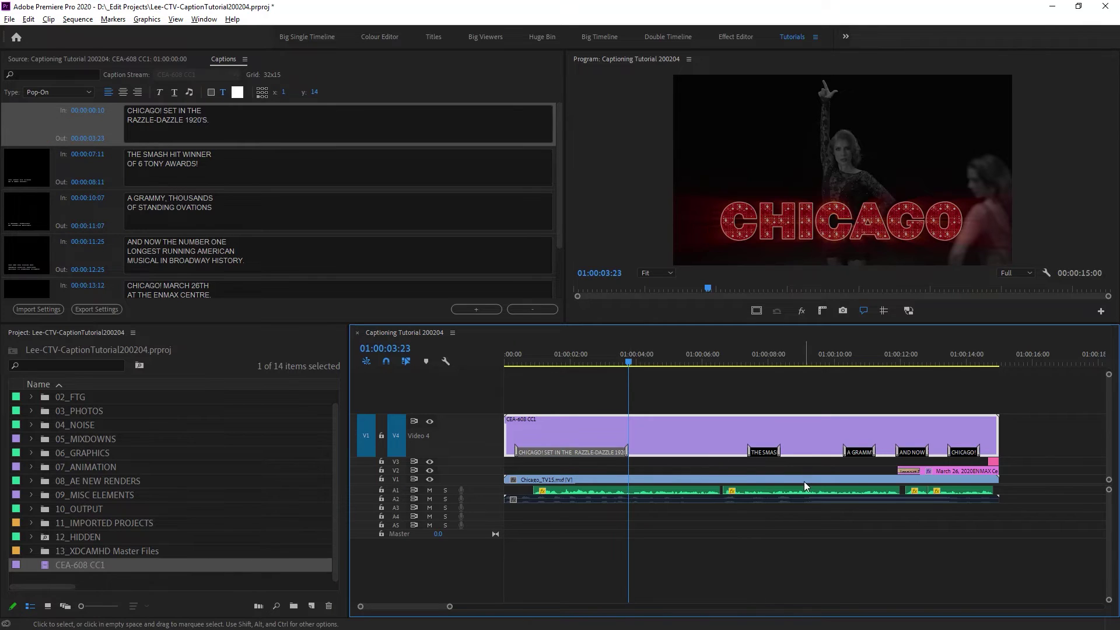
click(764, 452)
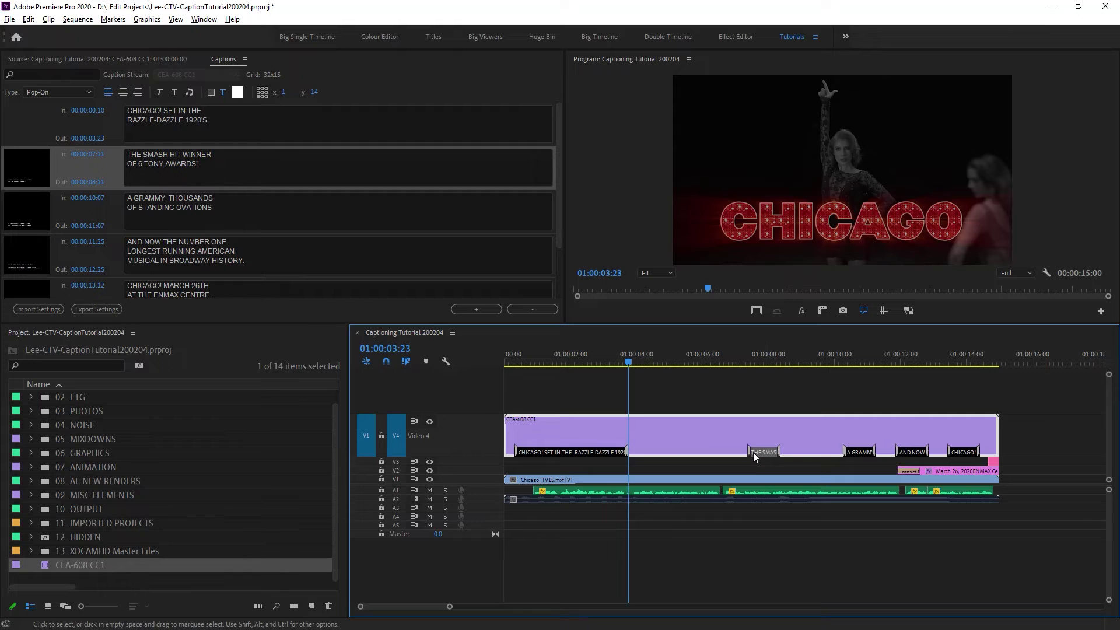
drag(749, 452, 628, 452)
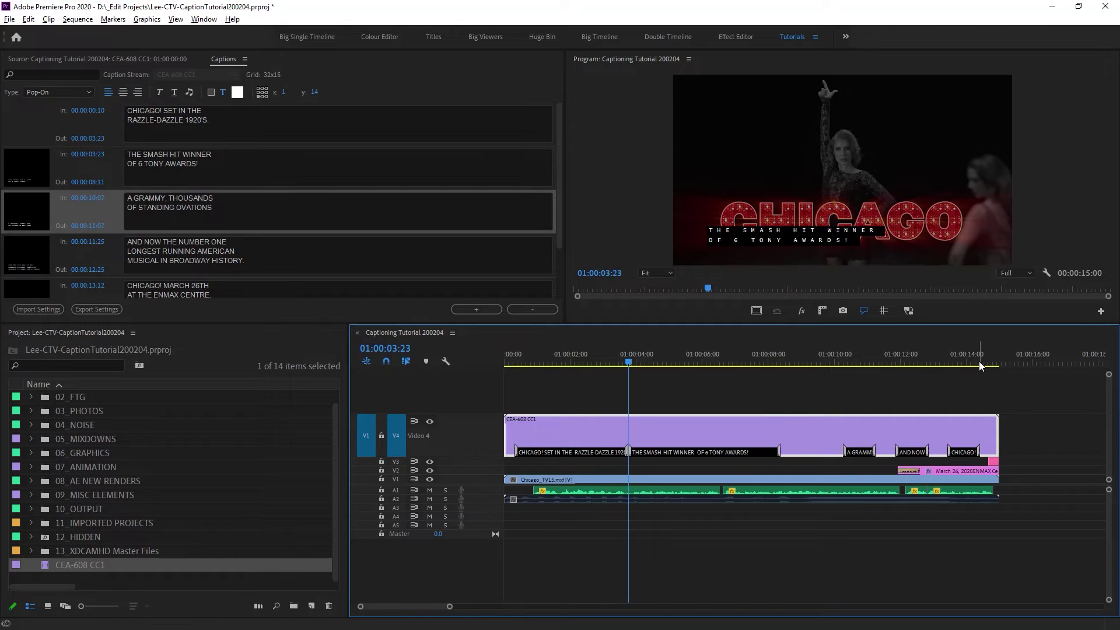
key(space)
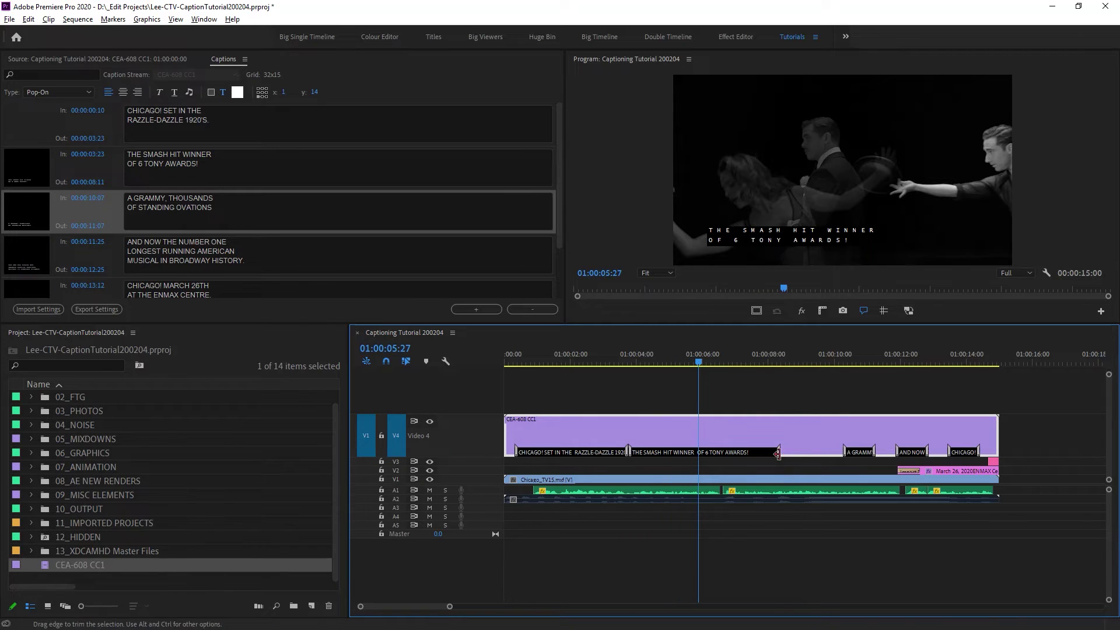
click(700, 452)
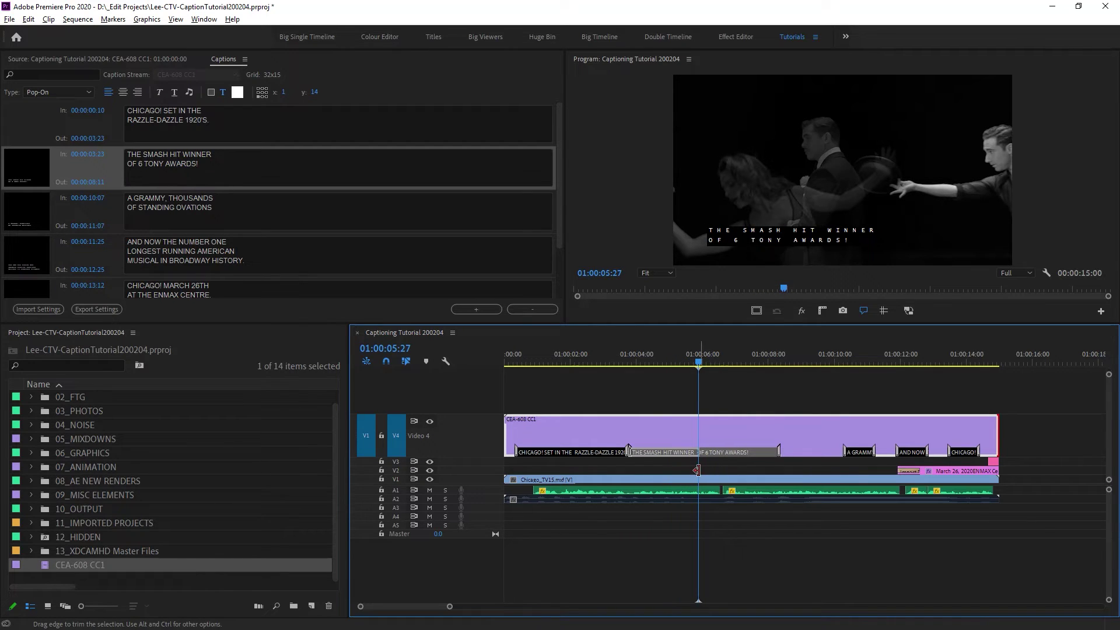
key(alt+w)
Start the A GRAMMY caption right after it and end it at 00:00:08:02
click(860, 452)
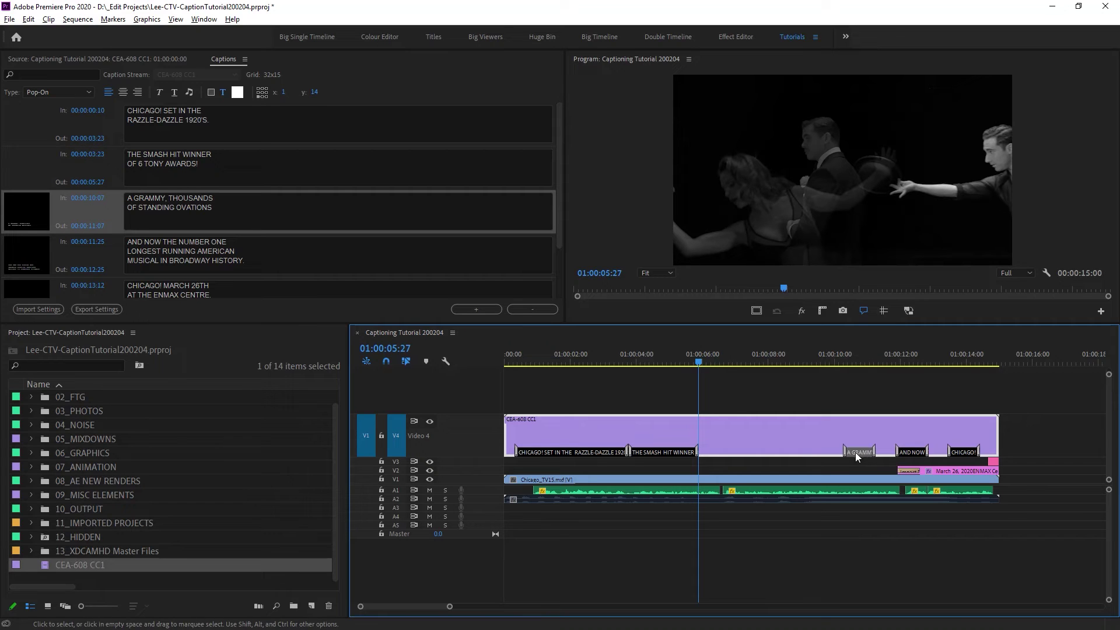
drag(844, 452, 699, 452)
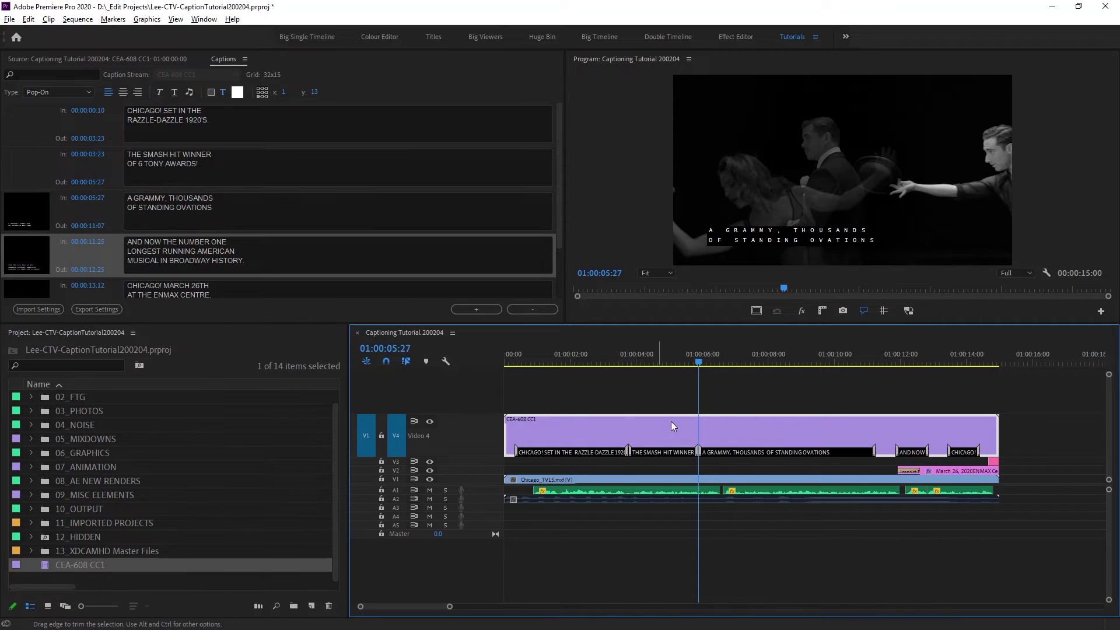
key(space)
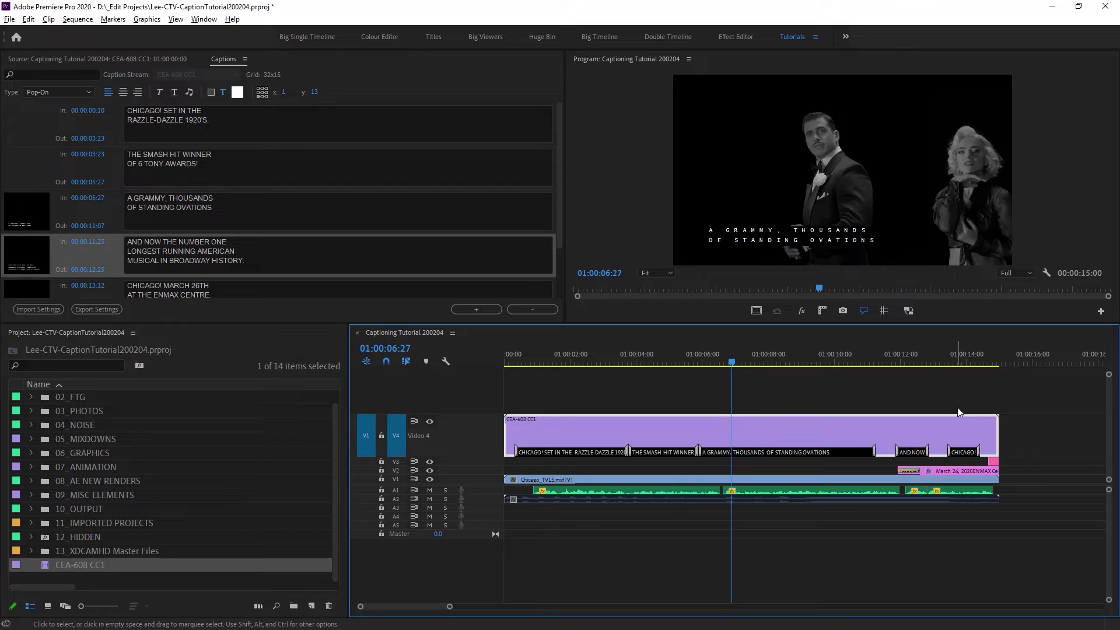
key(space)
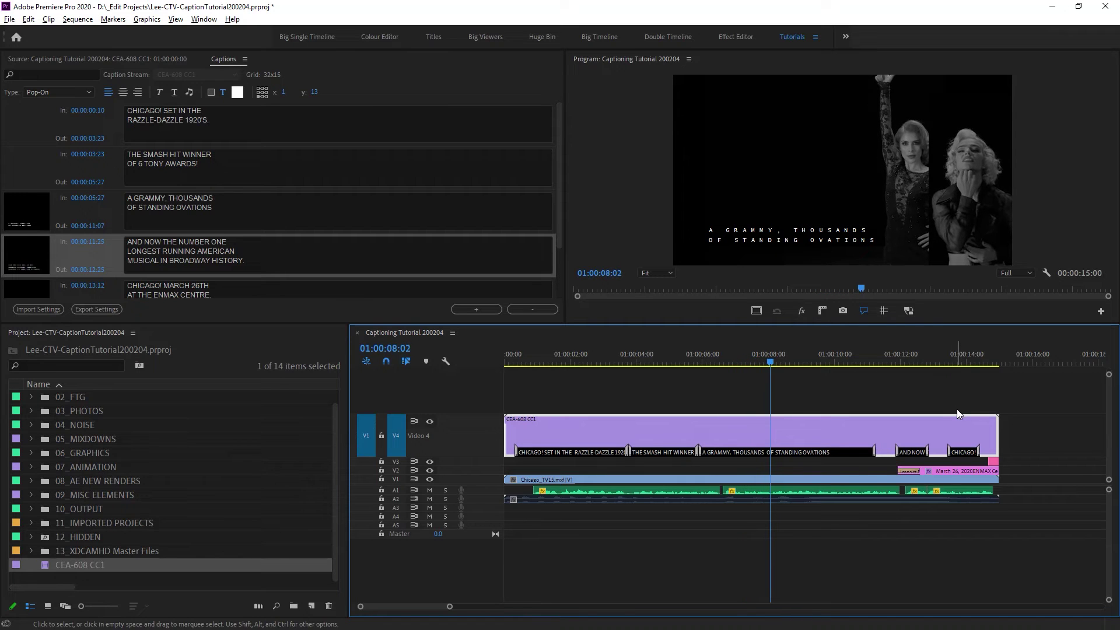
drag(873, 453, 765, 469)
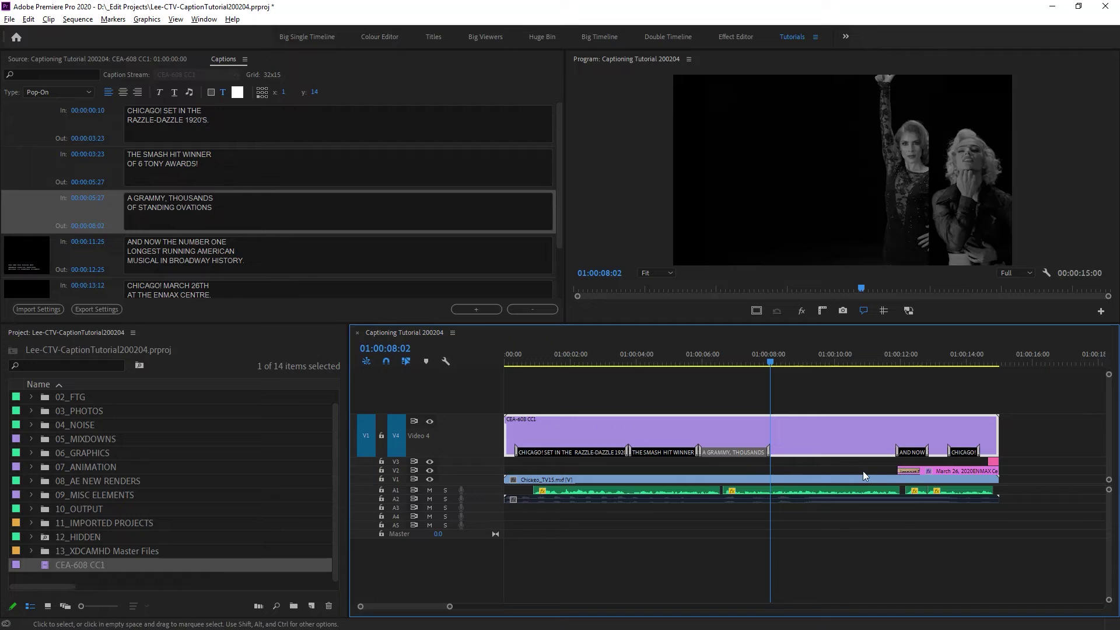
click(886, 449)
Retime the AND NOW caption to run 00:00:08:02–00:00:12:01
click(905, 452)
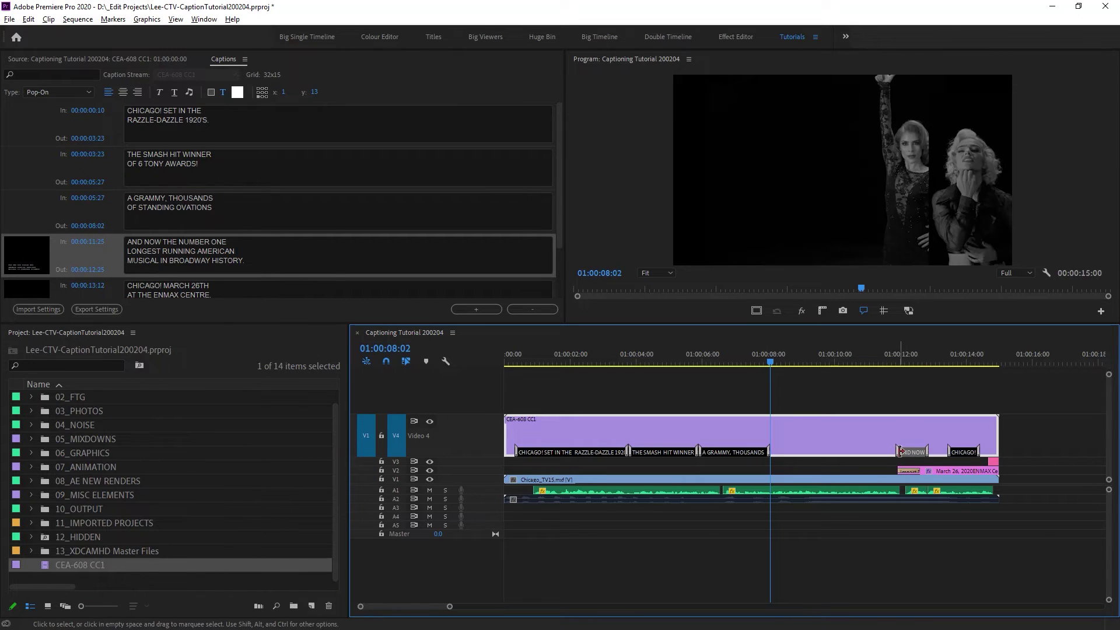
drag(898, 450, 771, 449)
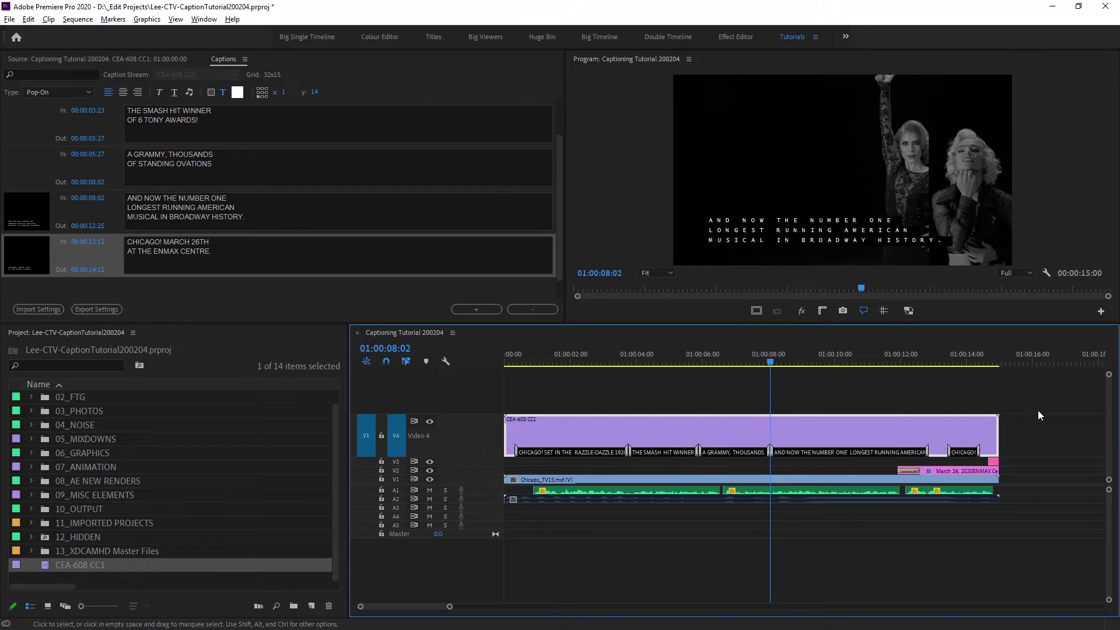
key(space)
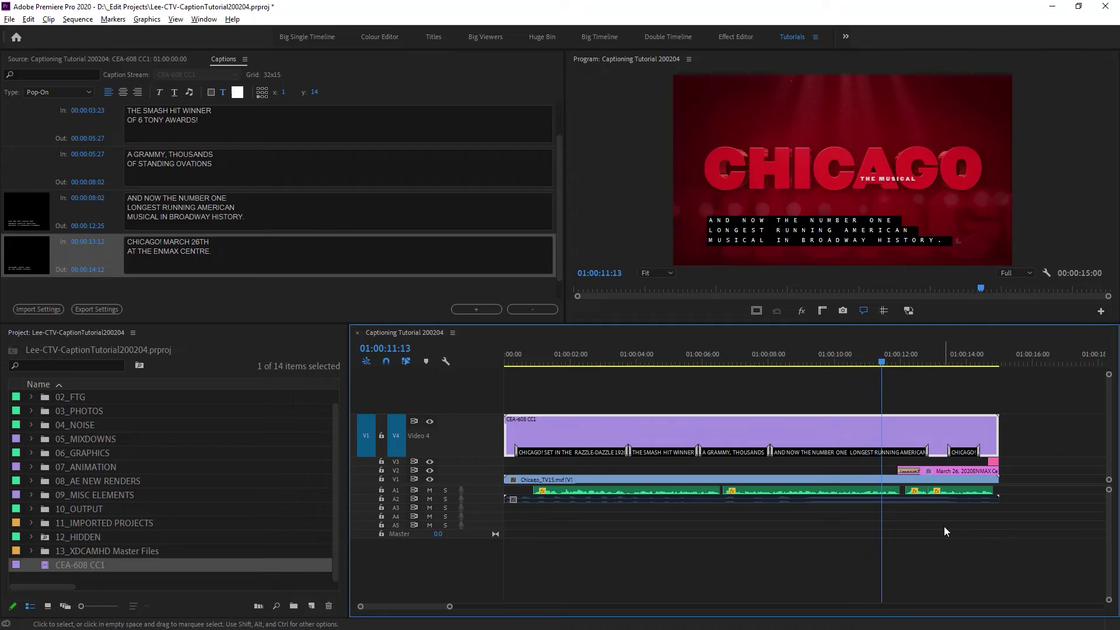
key(space)
click(916, 452)
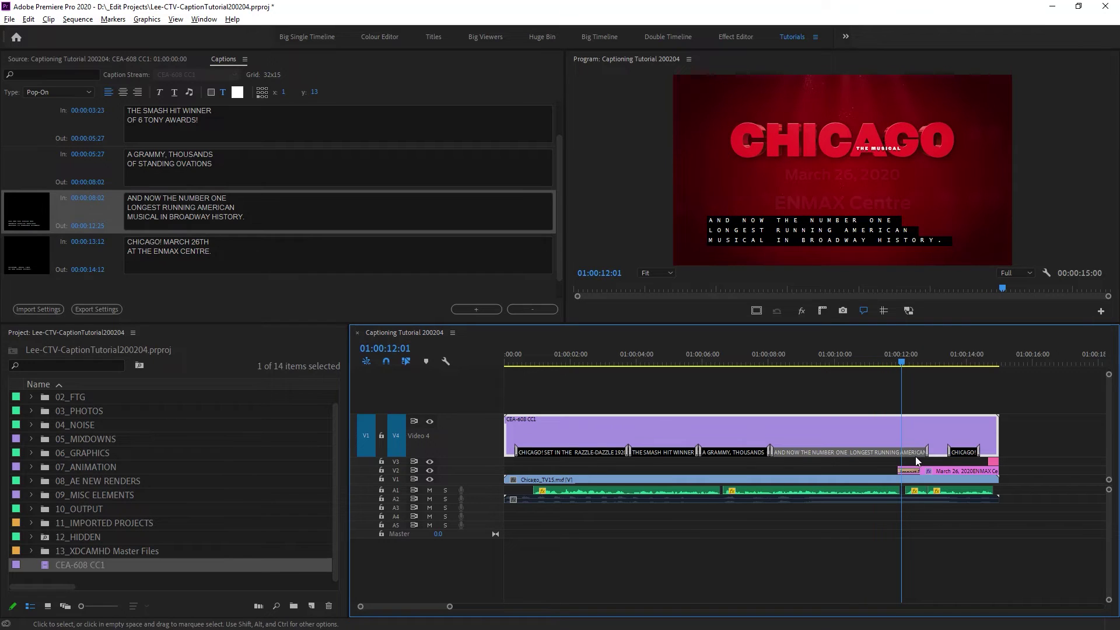
drag(927, 451, 900, 461)
Stretch the CHICAGO! MARCH 26TH caption from 00:00:12:01 to the 00:00:15:00 end
click(965, 453)
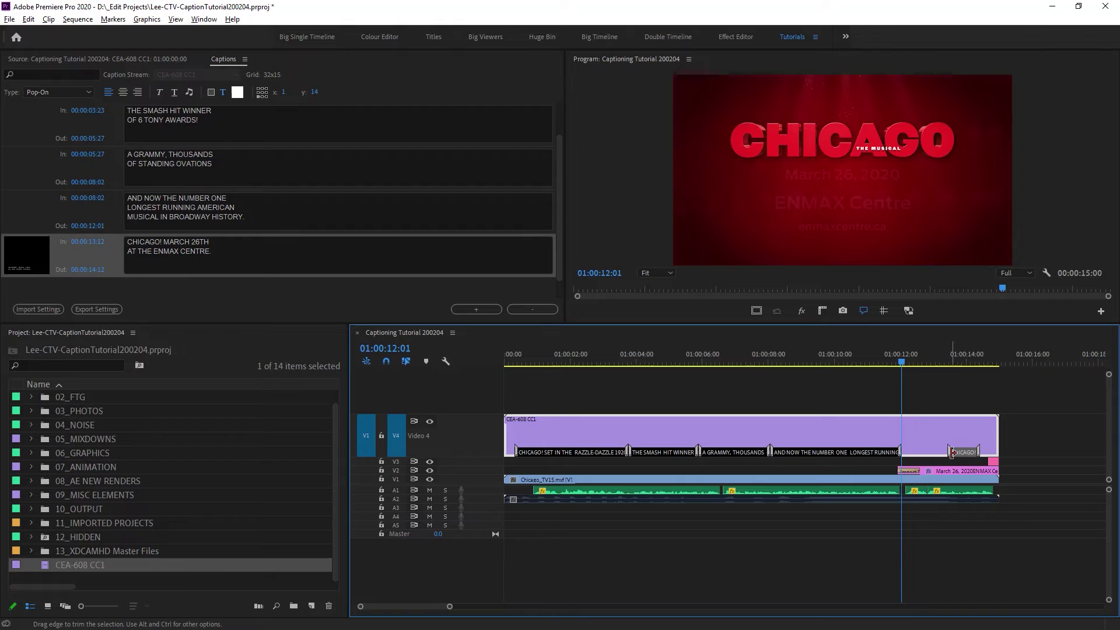
drag(949, 452, 901, 452)
click(976, 454)
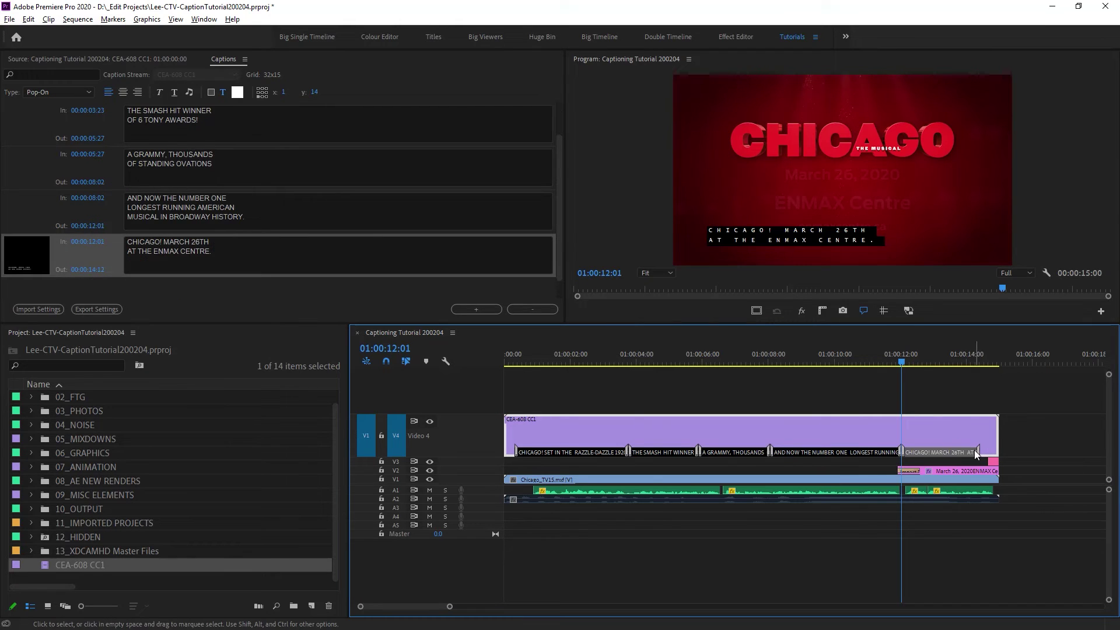
drag(978, 454, 1008, 452)
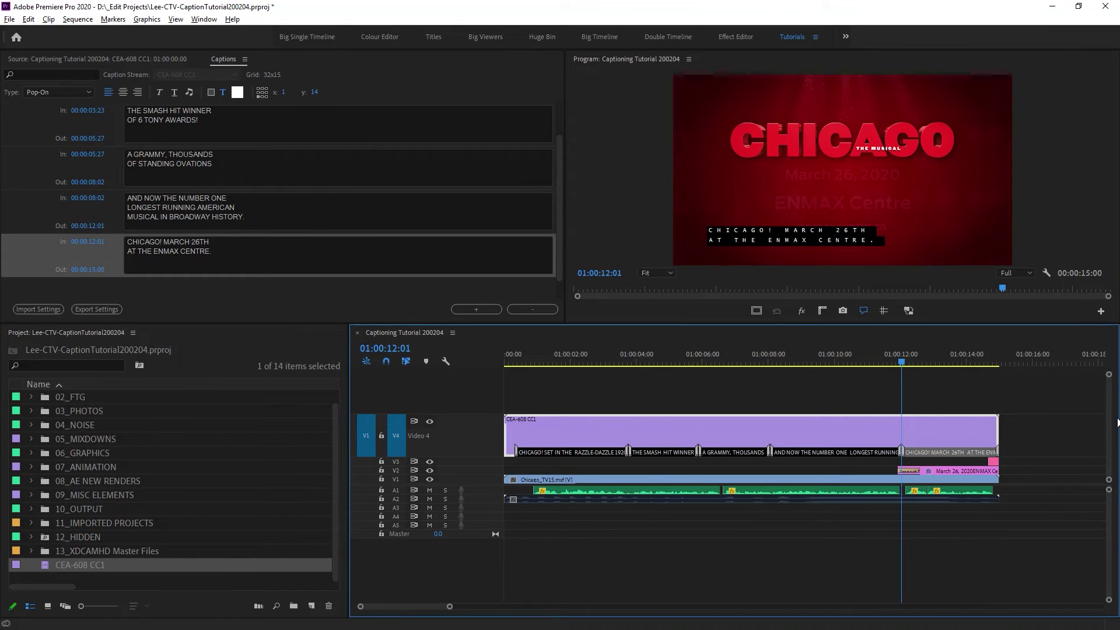
Play the ending, return to the start, and play the whole captioned spot
key(space)
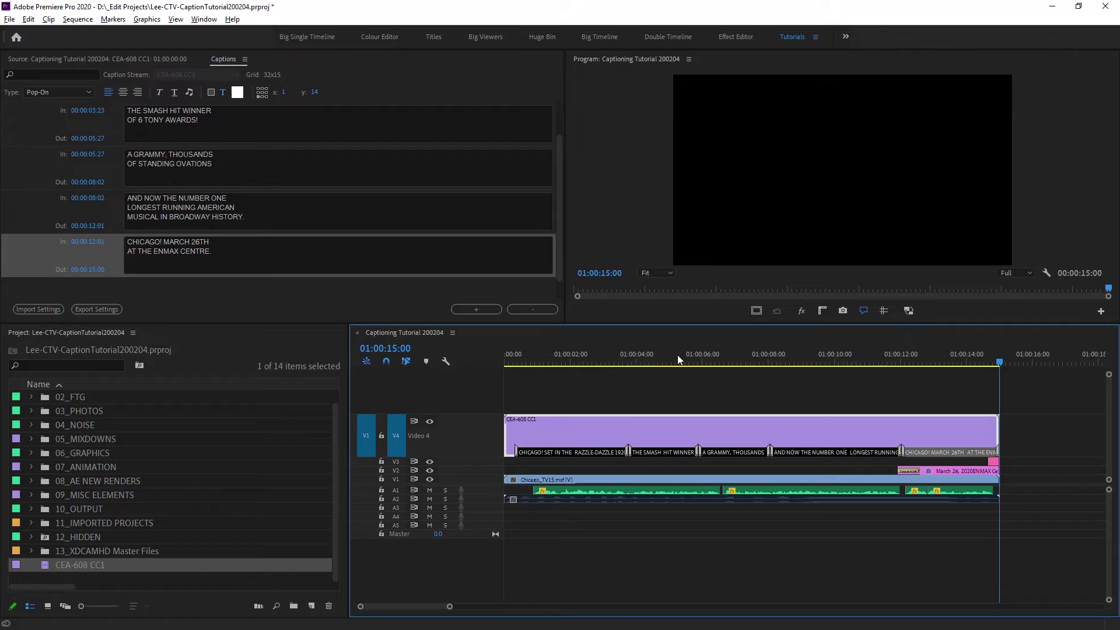
key(Home)
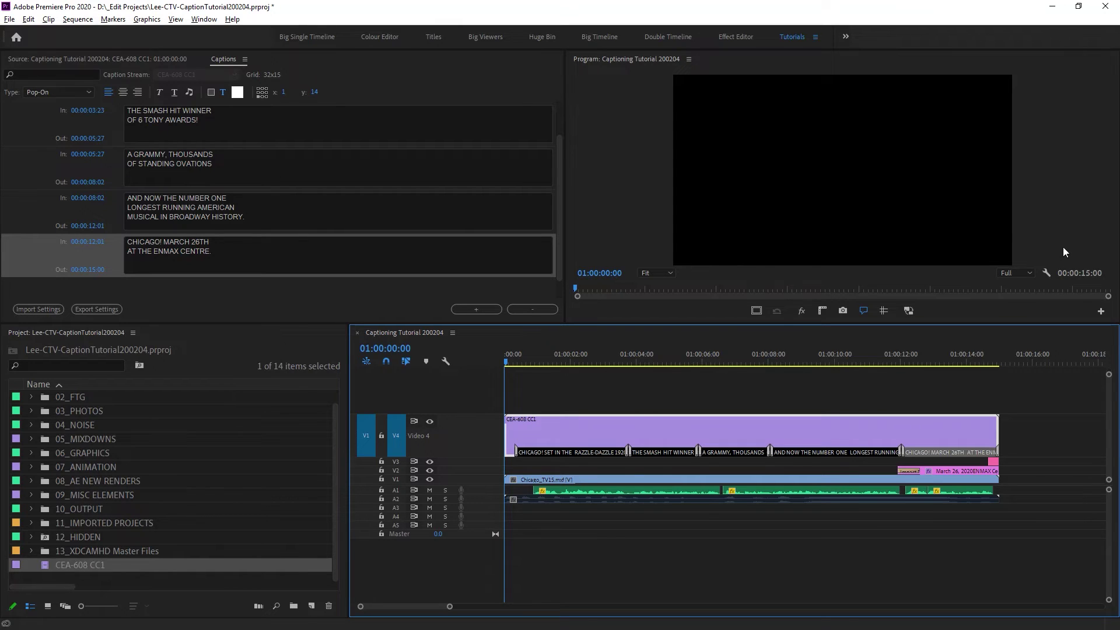
key(space)
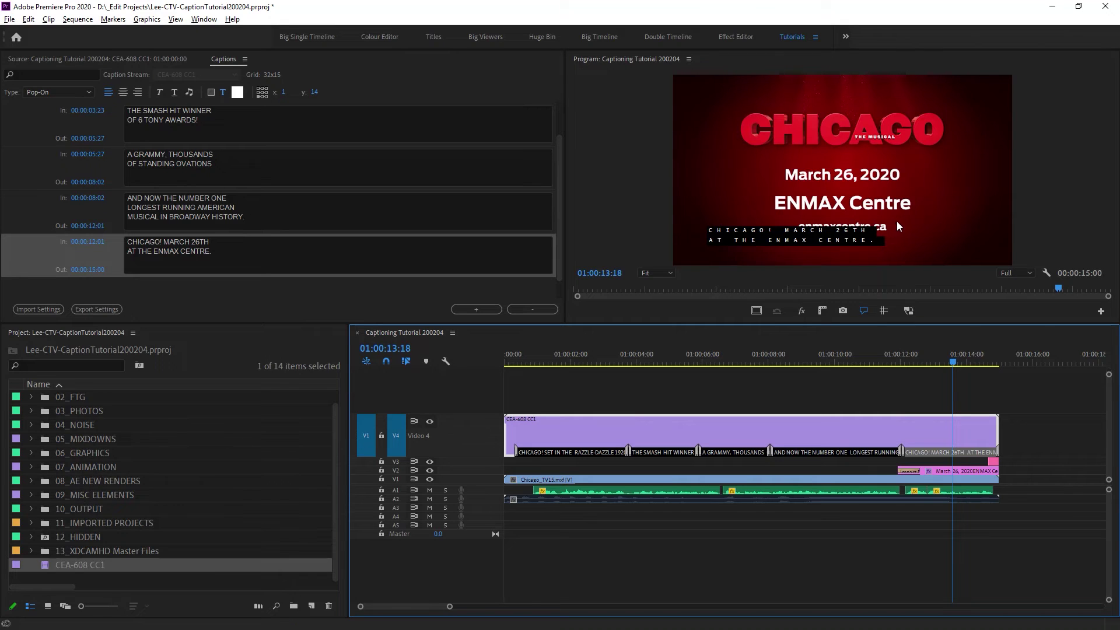
key(j)
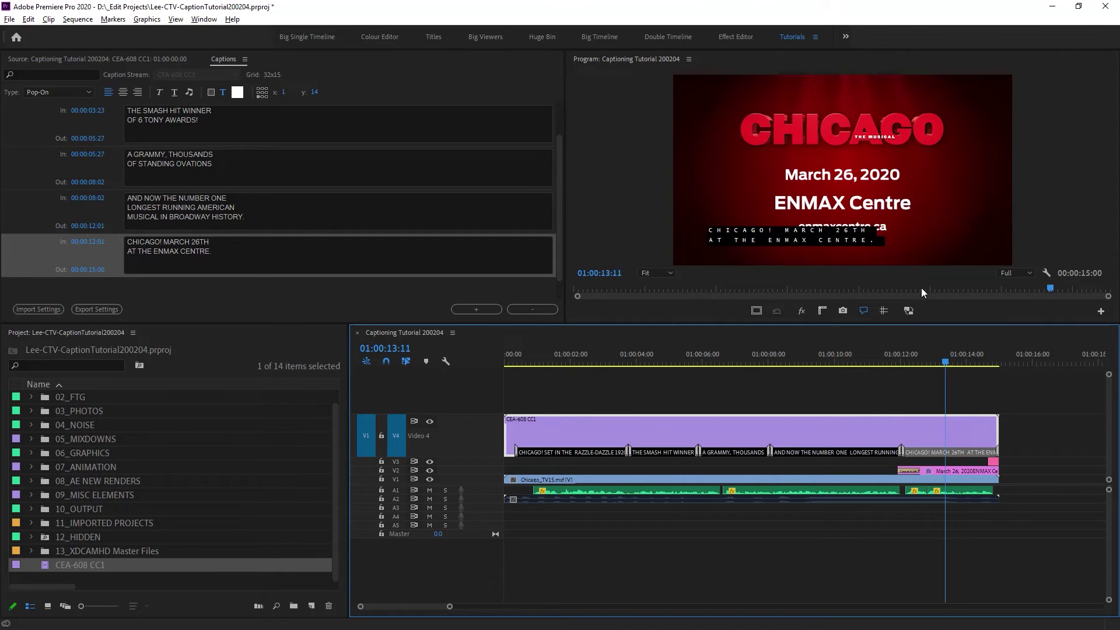
key(l)
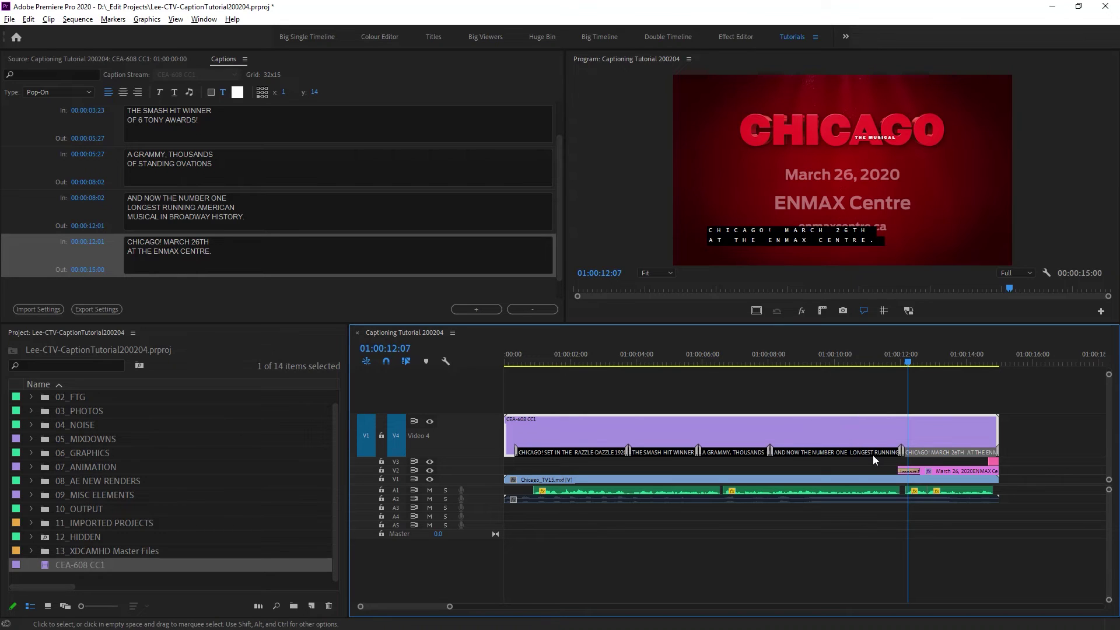
Shift the A GRAMMY caption two frames earlier on the caption track
click(823, 453)
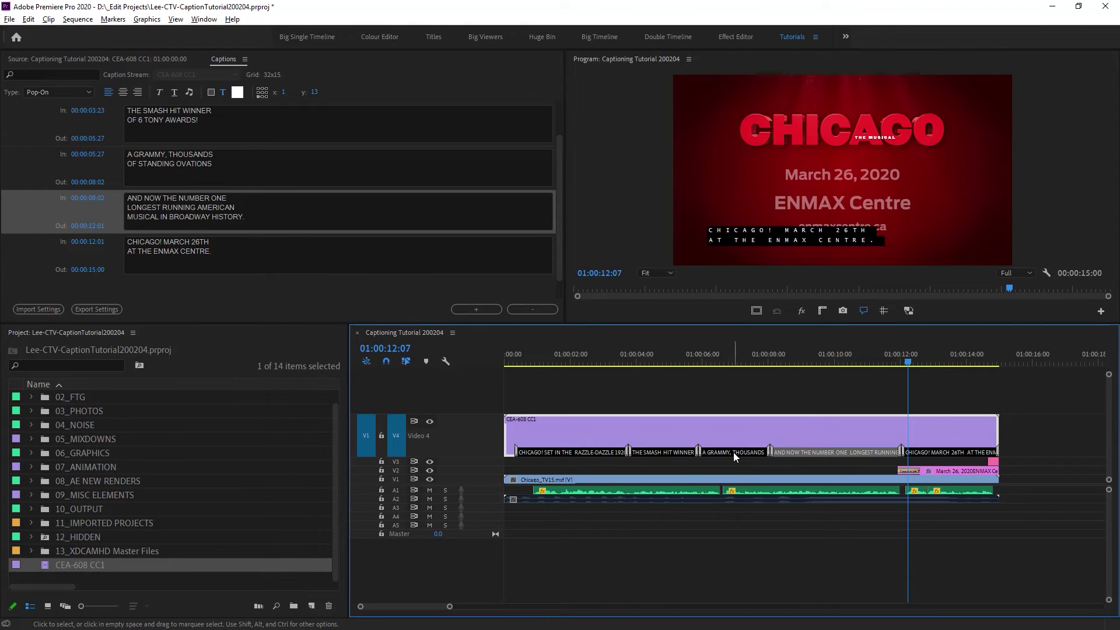
drag(733, 452, 718, 452)
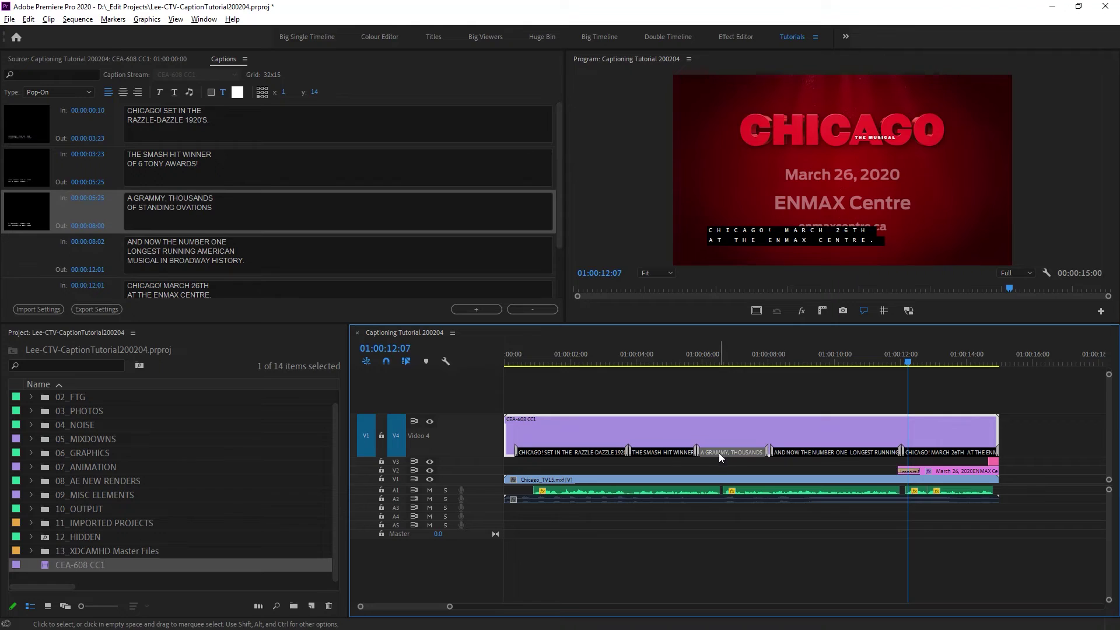
click(659, 450)
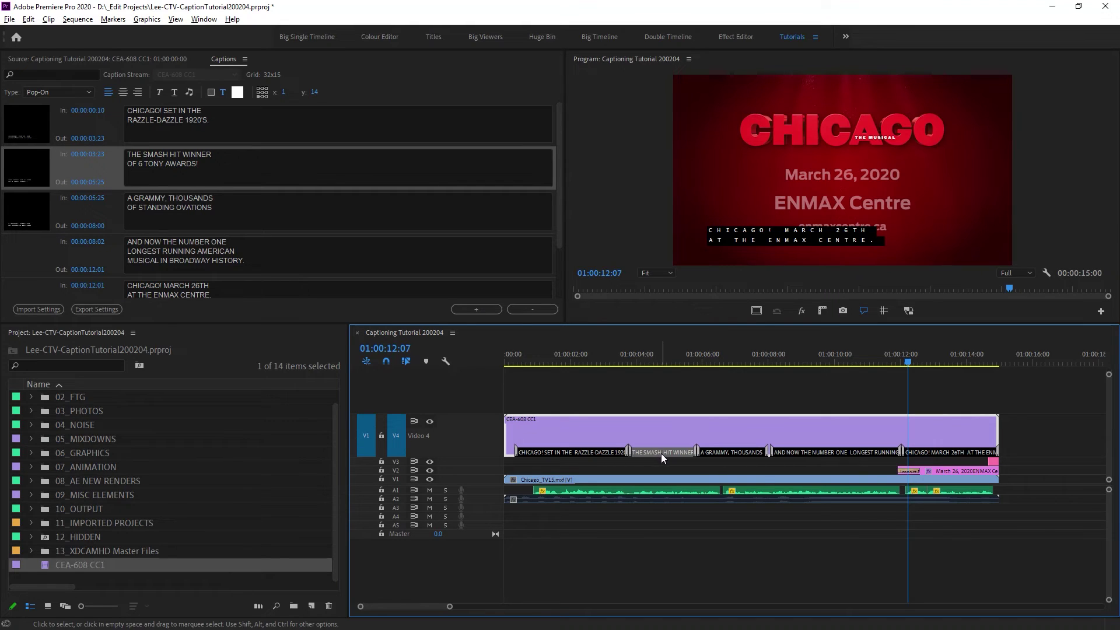
Move the final CHICAGO! ENMAX CENTRE caption to the top-left grid position at the frame's top
click(943, 452)
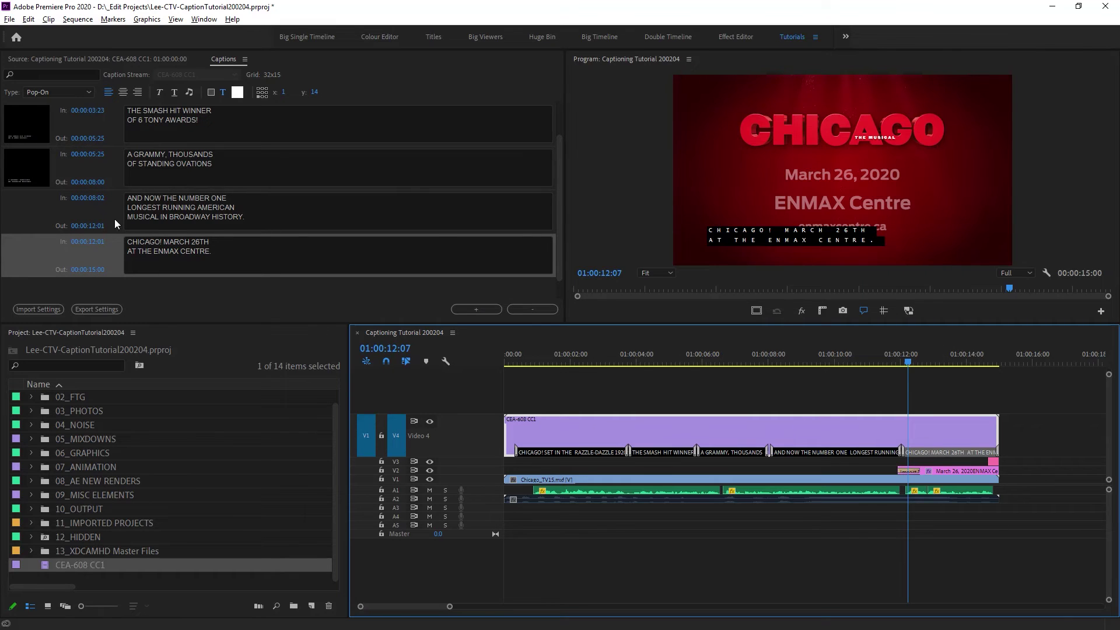
click(100, 257)
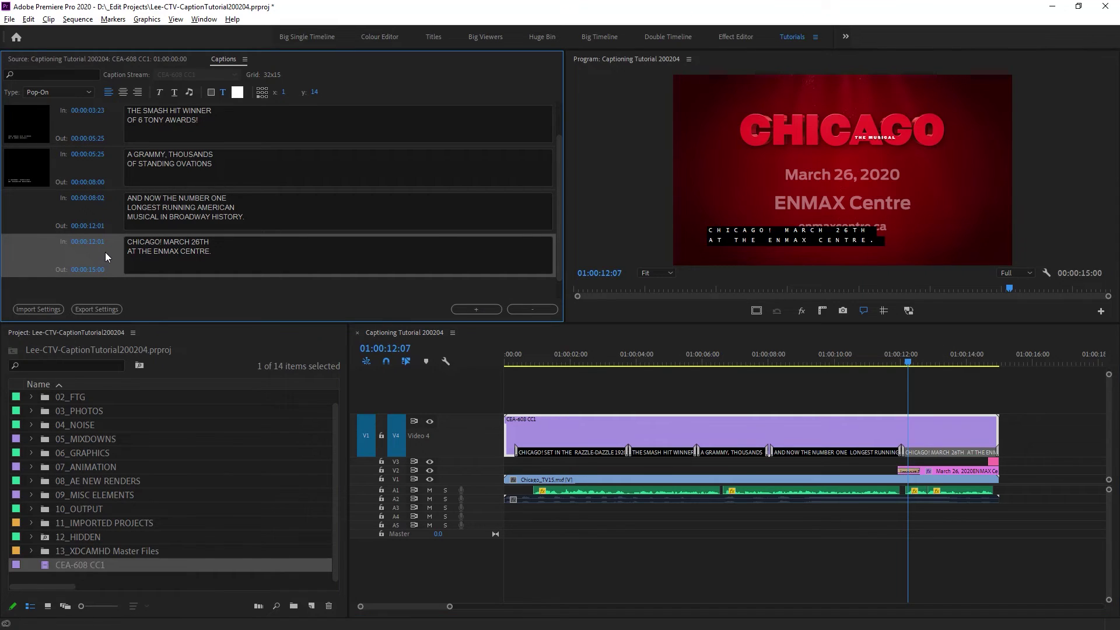
click(258, 89)
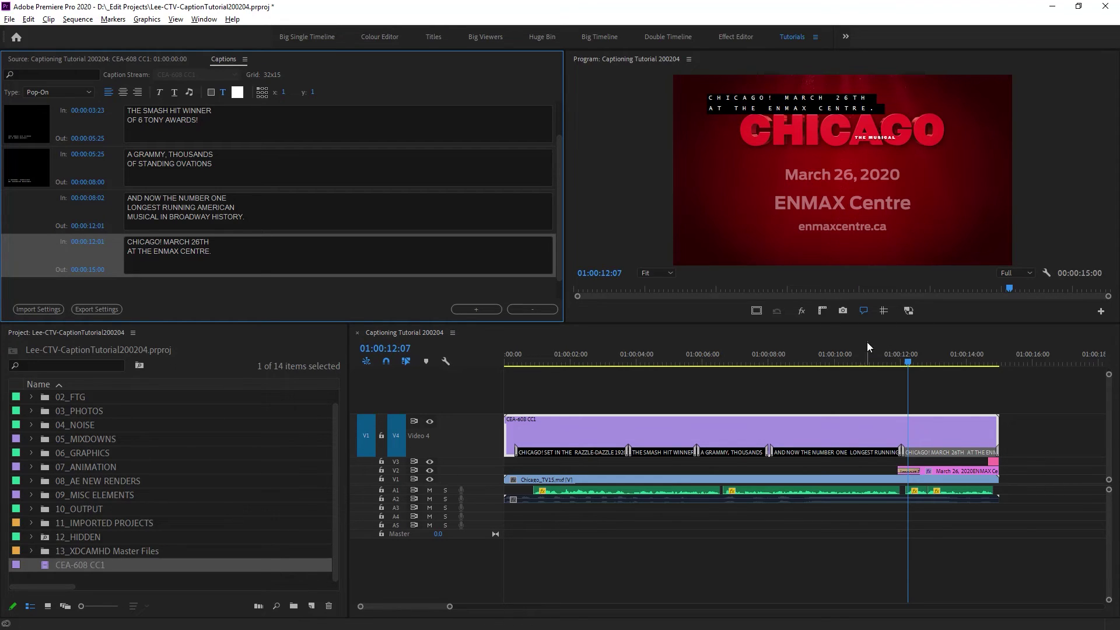
click(824, 357)
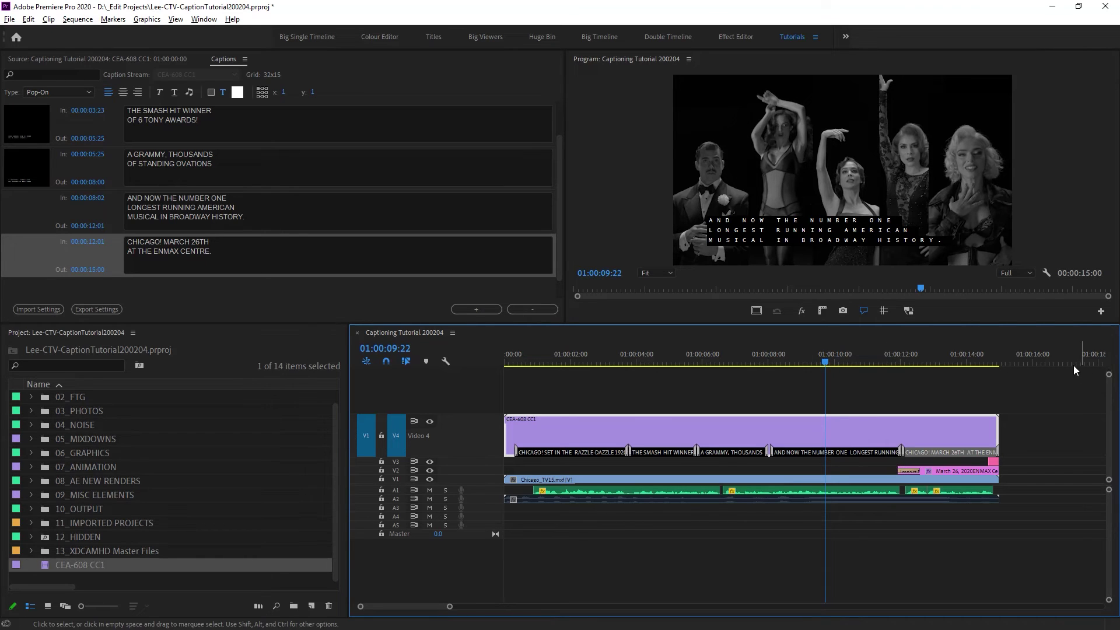
Play back the sequence to check the captions
key(space)
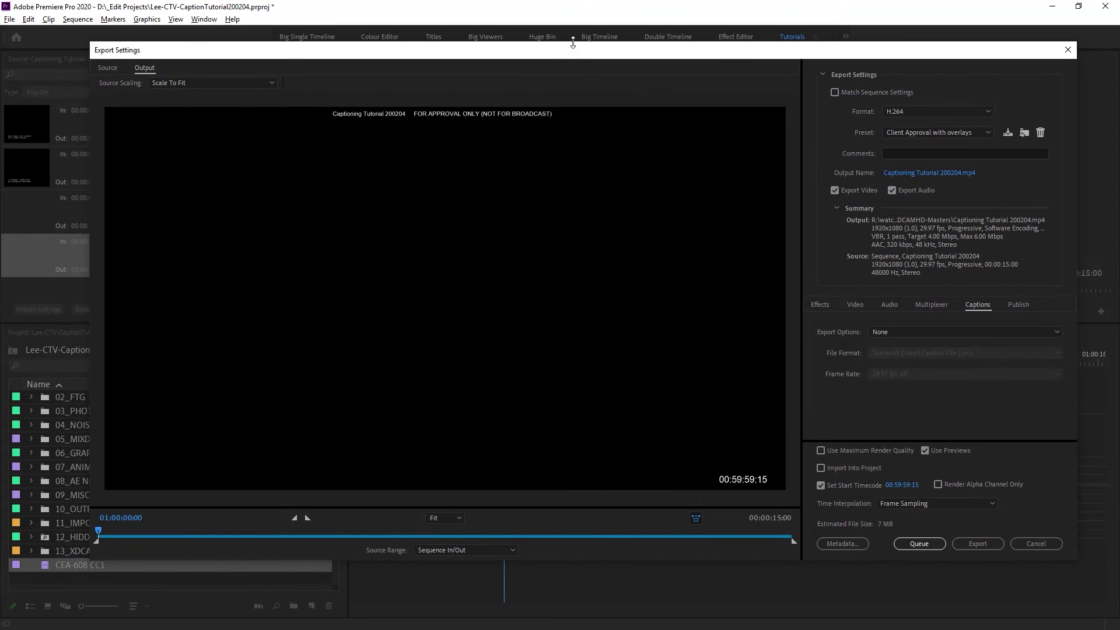
Set the export format to MXF OP1a with the XDCAM HD 50 NTSC 60i preset
click(945, 111)
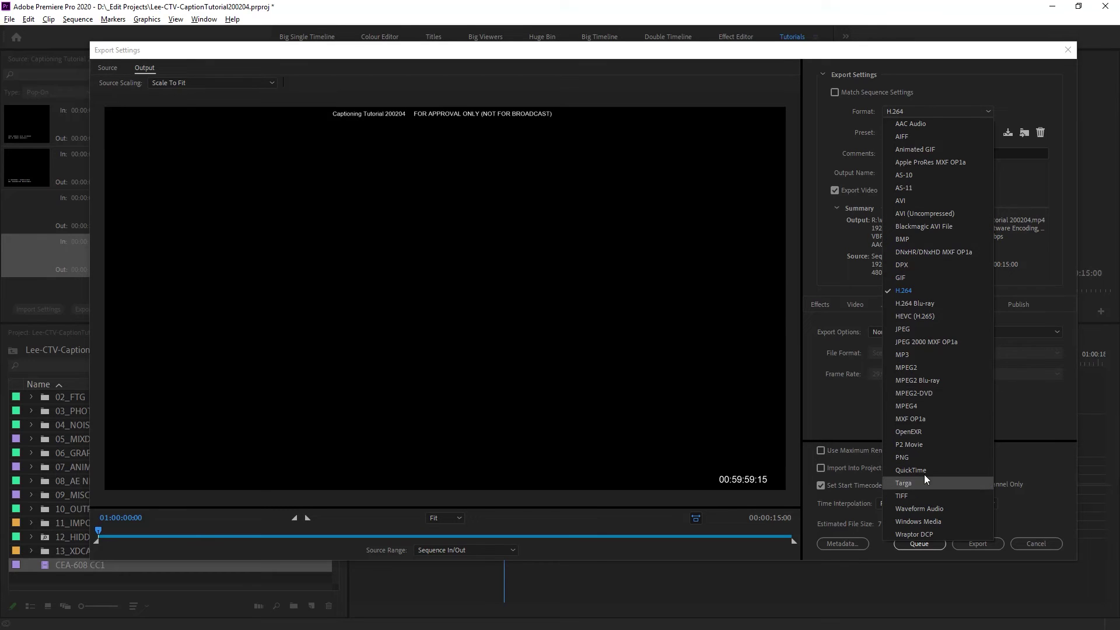
click(929, 418)
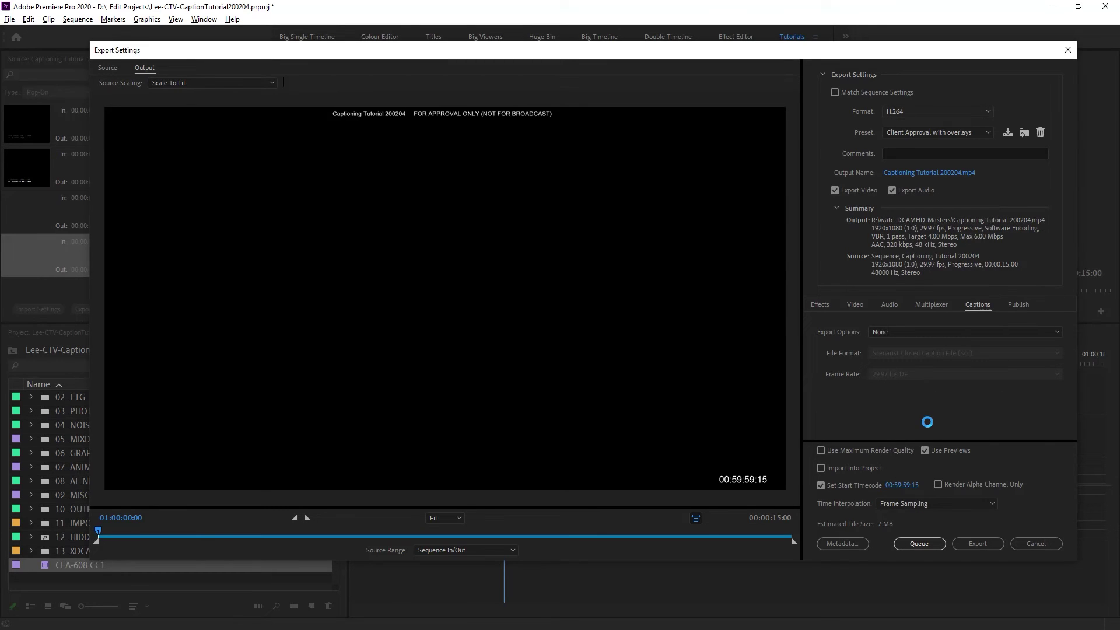
click(988, 132)
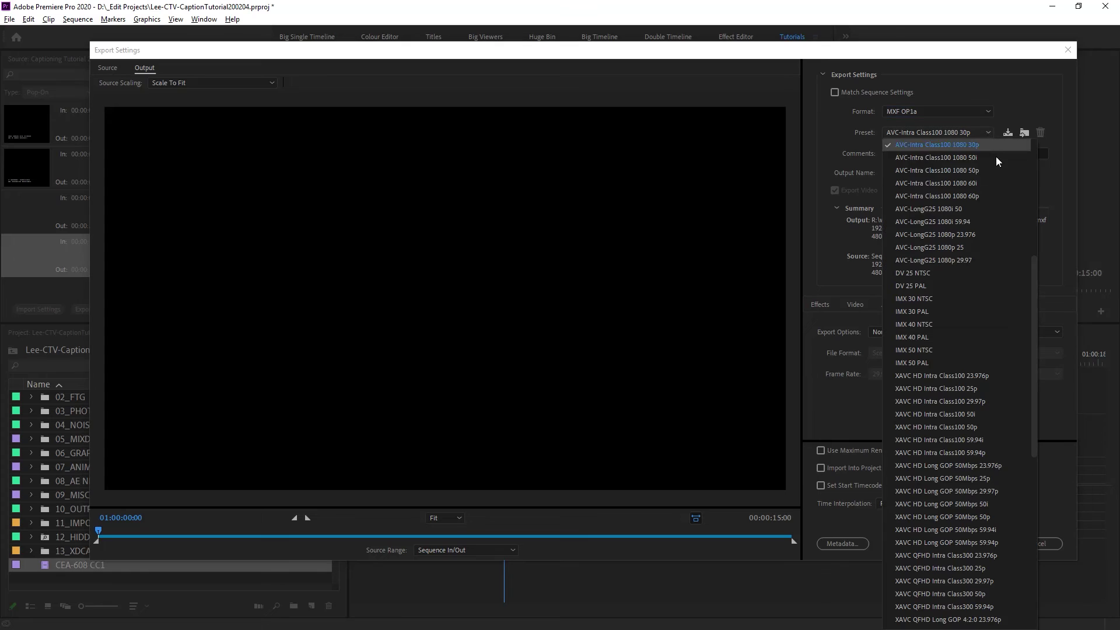
drag(1035, 303, 1062, 499)
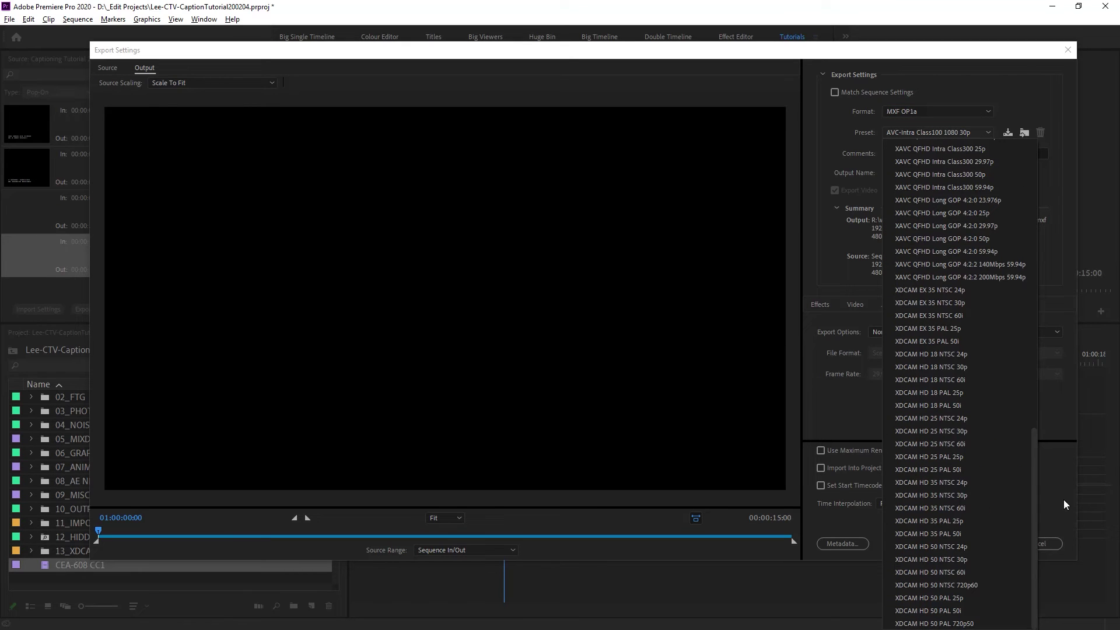
click(954, 572)
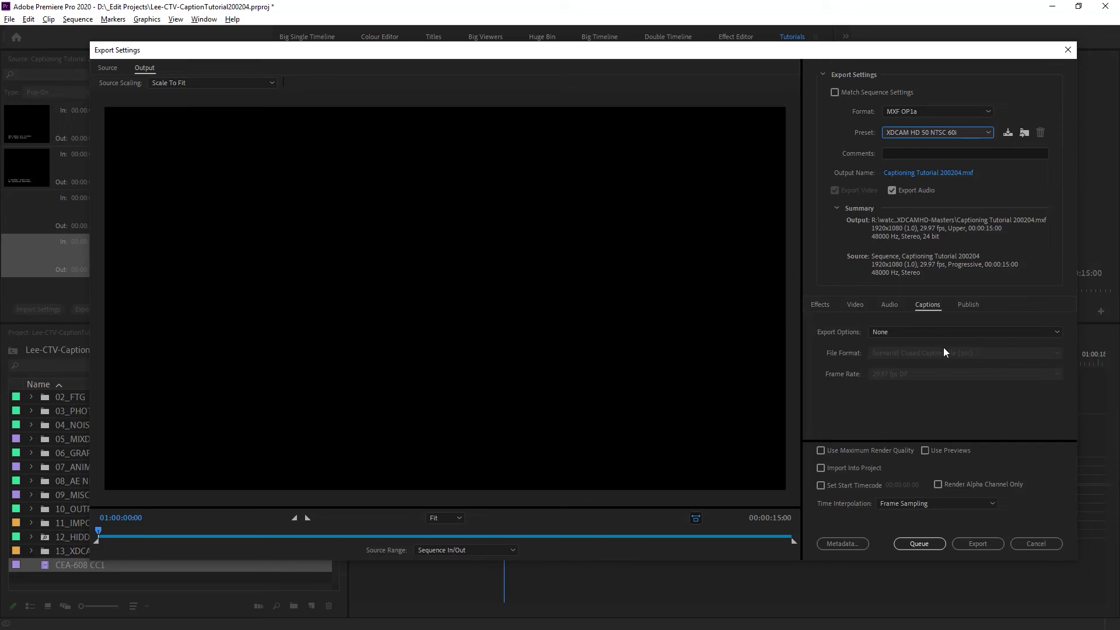
click(928, 307)
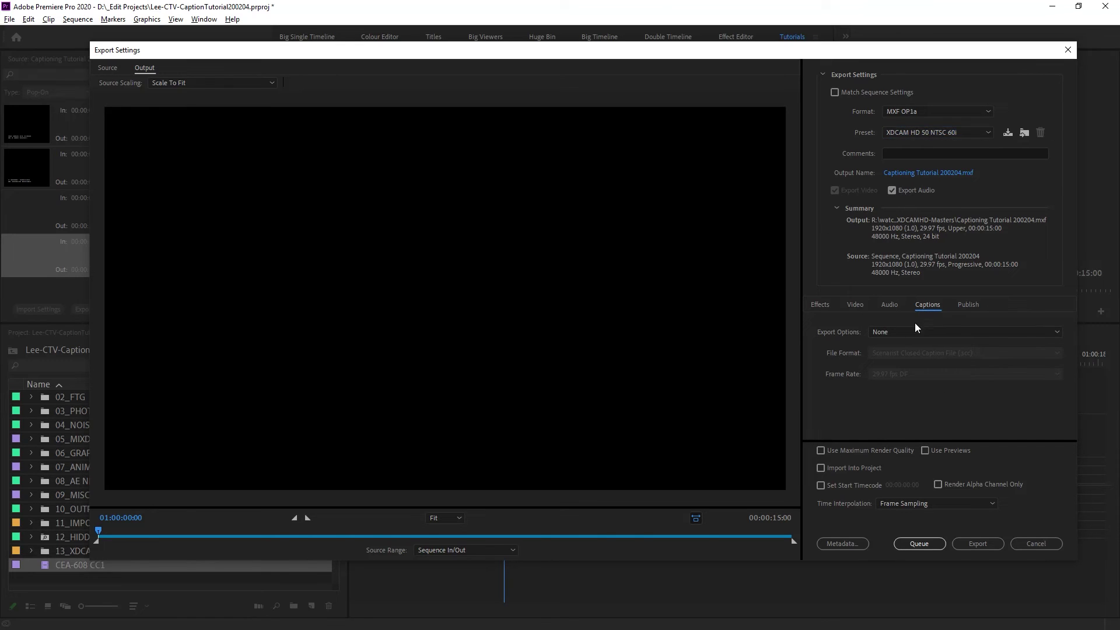
Embed the captions in the output file, save the output to the Desktop, and export the MXF
click(886, 333)
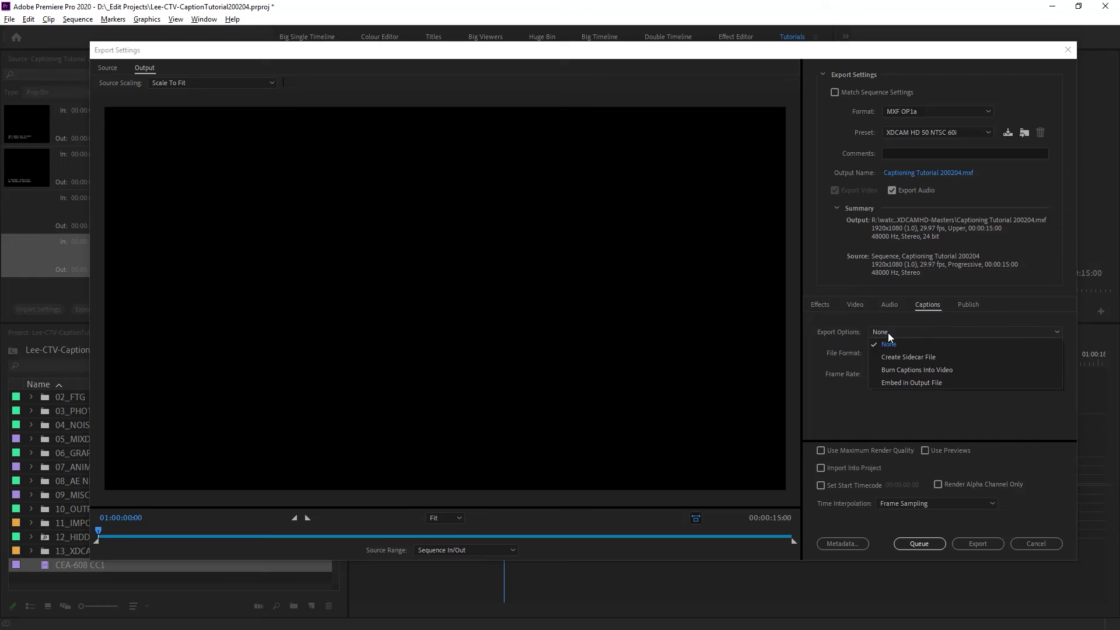
click(916, 382)
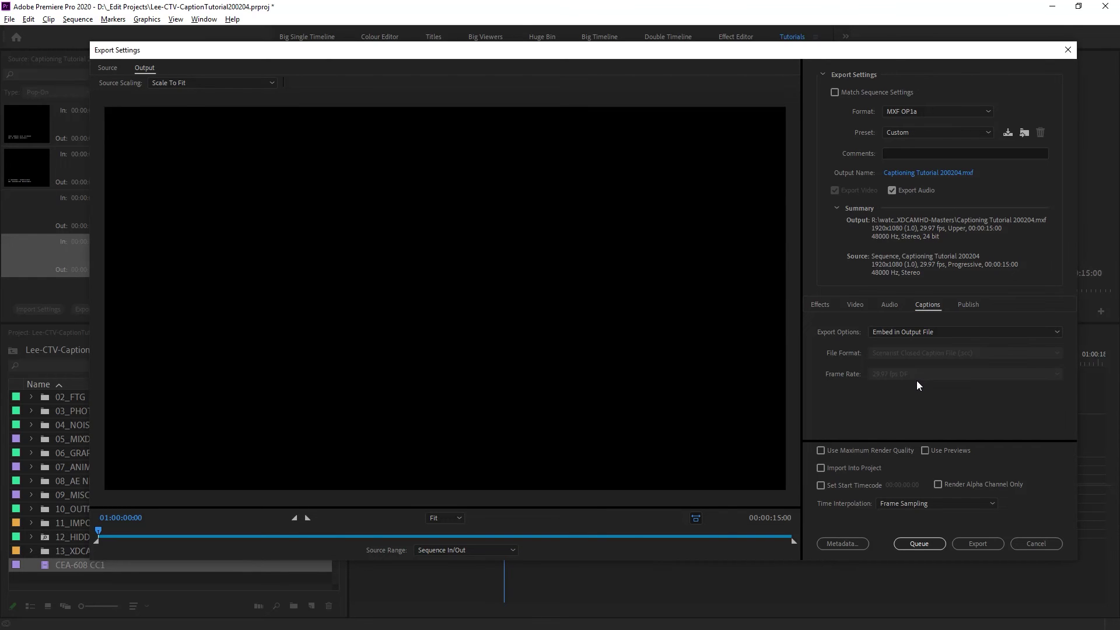
click(936, 172)
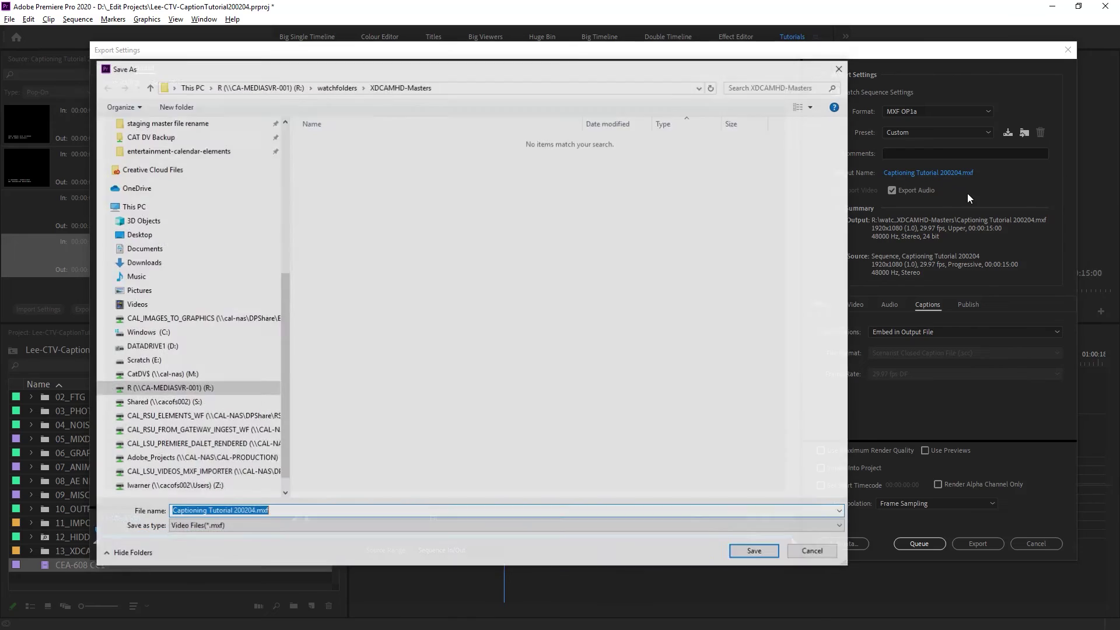
drag(284, 283, 282, 135)
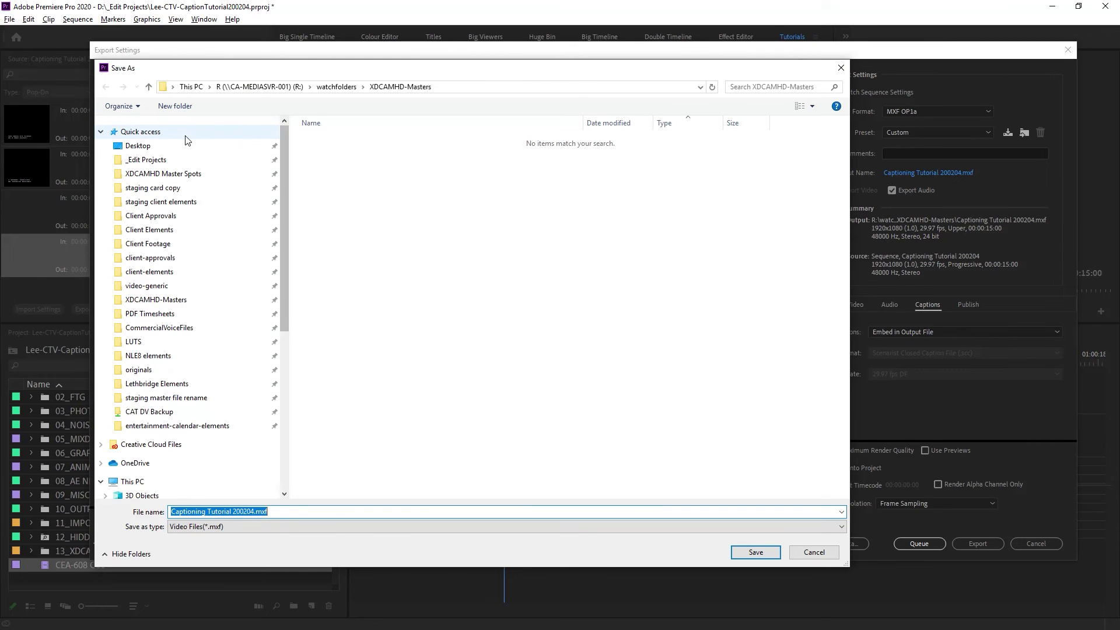
click(168, 148)
click(754, 552)
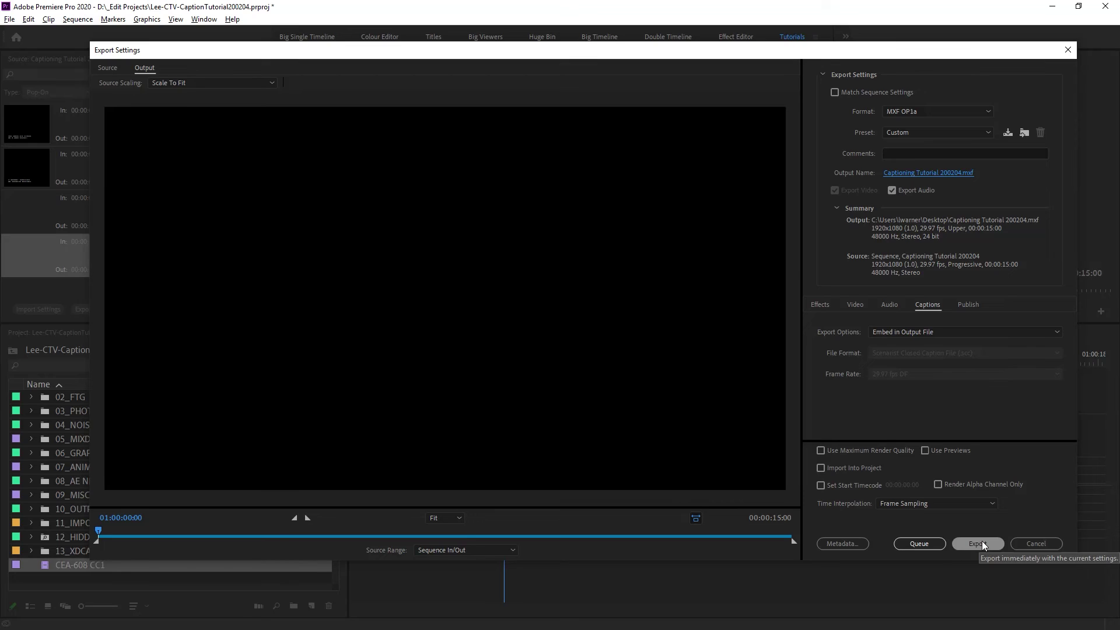
click(977, 543)
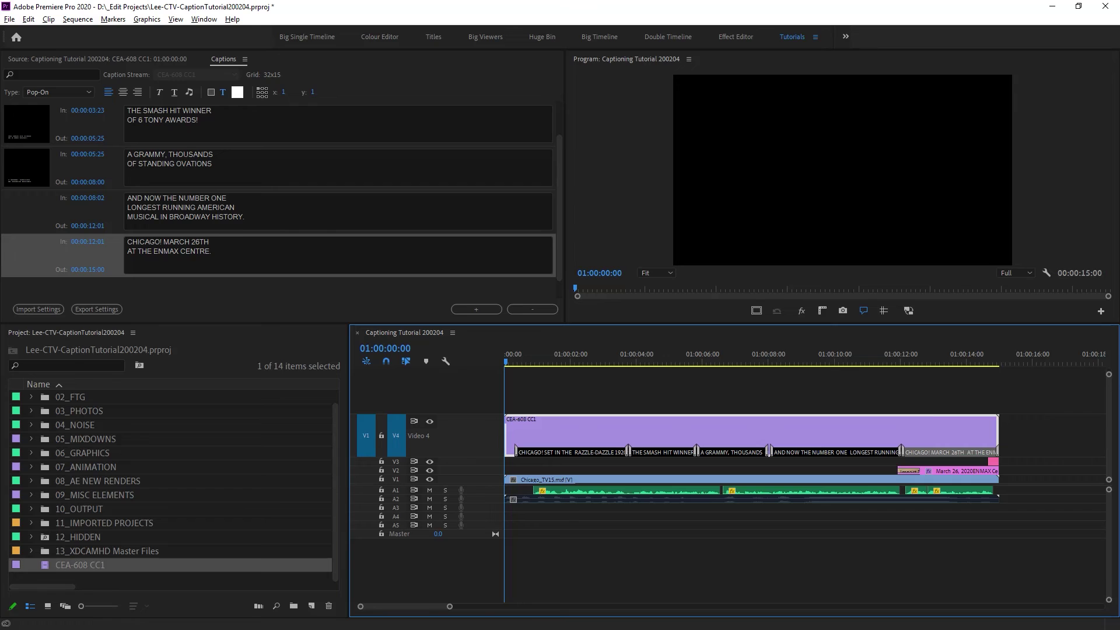
Import Captioning Tutorial 200204.mxf into the project and open Media preferences showing Include captions on import
drag(84, 472, 208, 566)
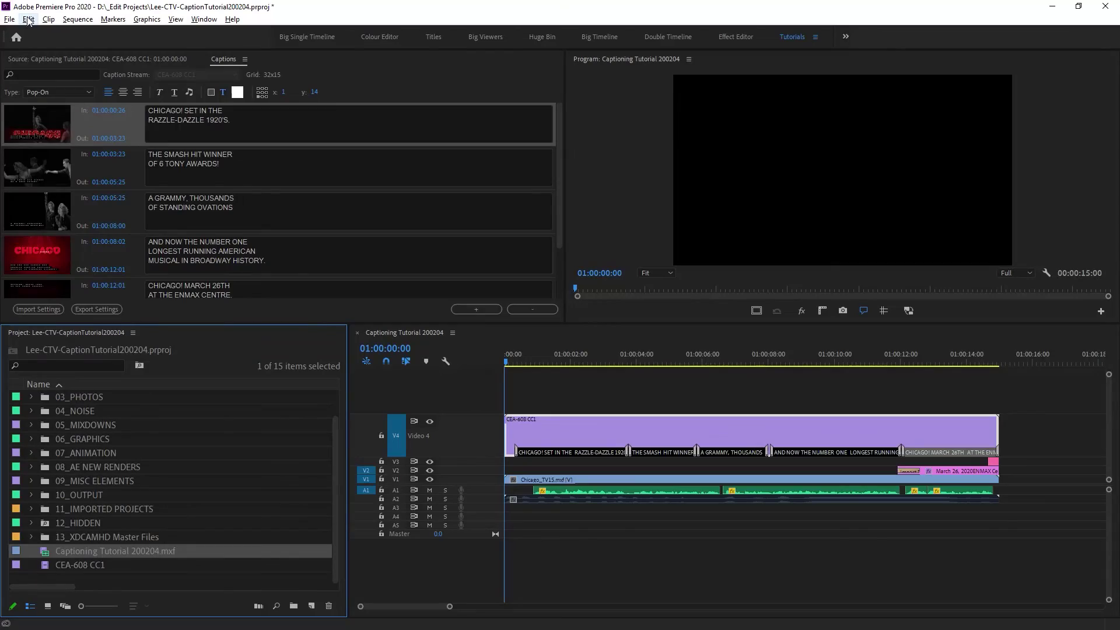
click(28, 19)
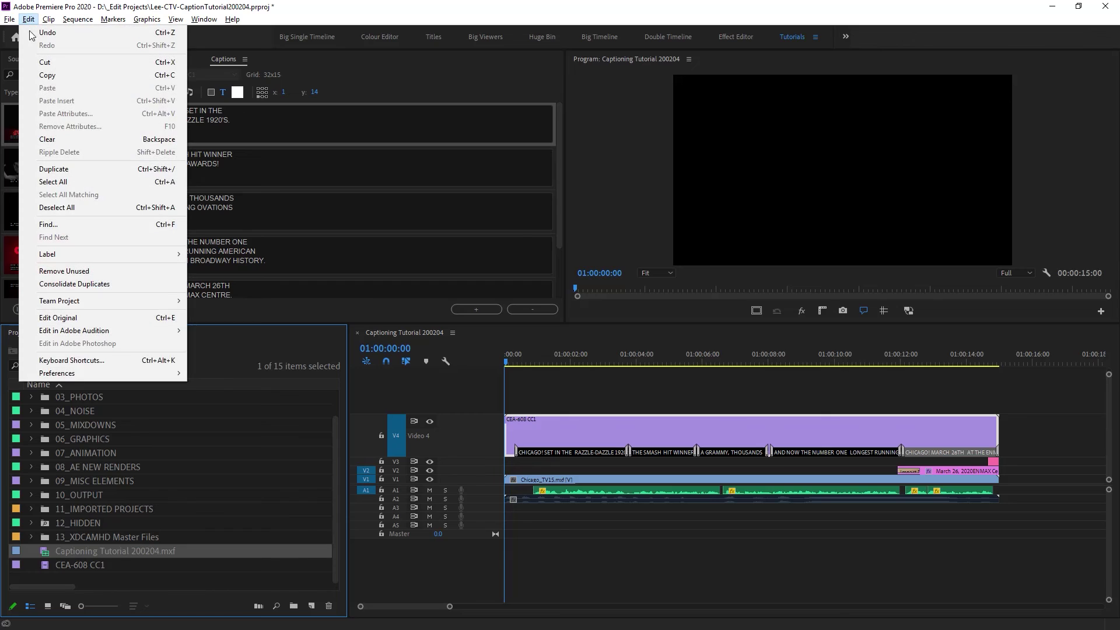
mouse_move(118, 376)
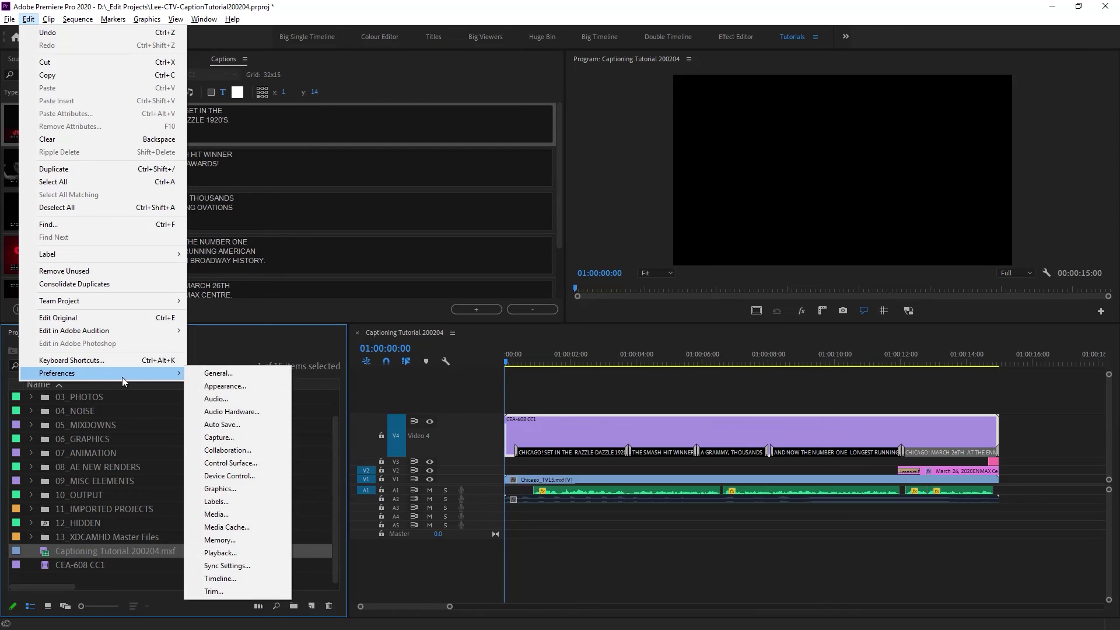
click(233, 515)
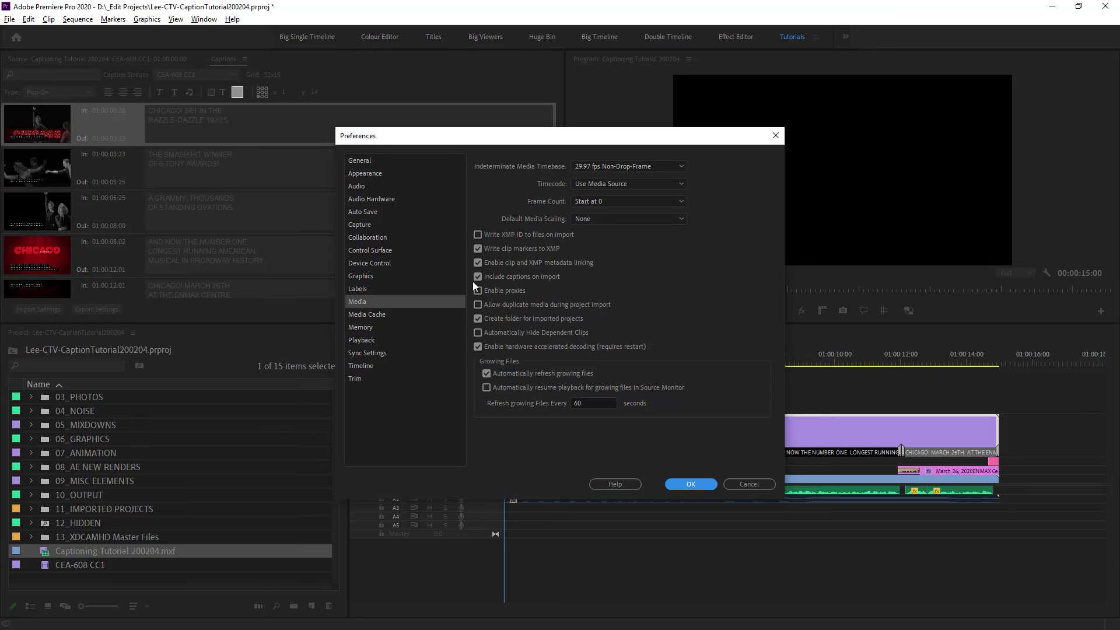
Close Preferences, load the imported MXF in the Source monitor, and enable closed caption display
click(751, 481)
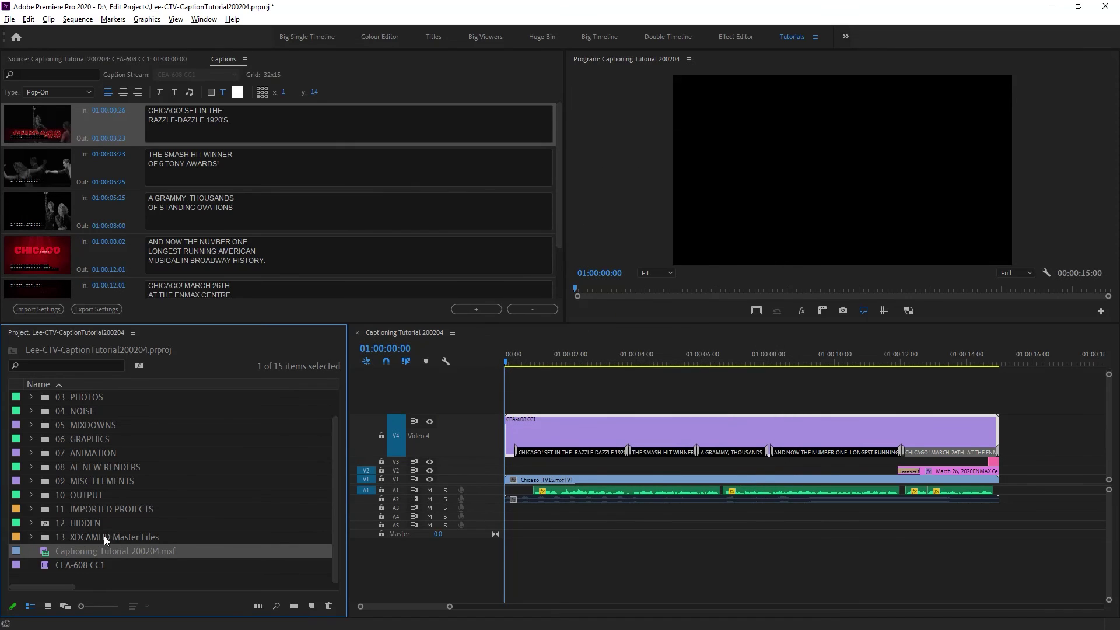
double_click(47, 551)
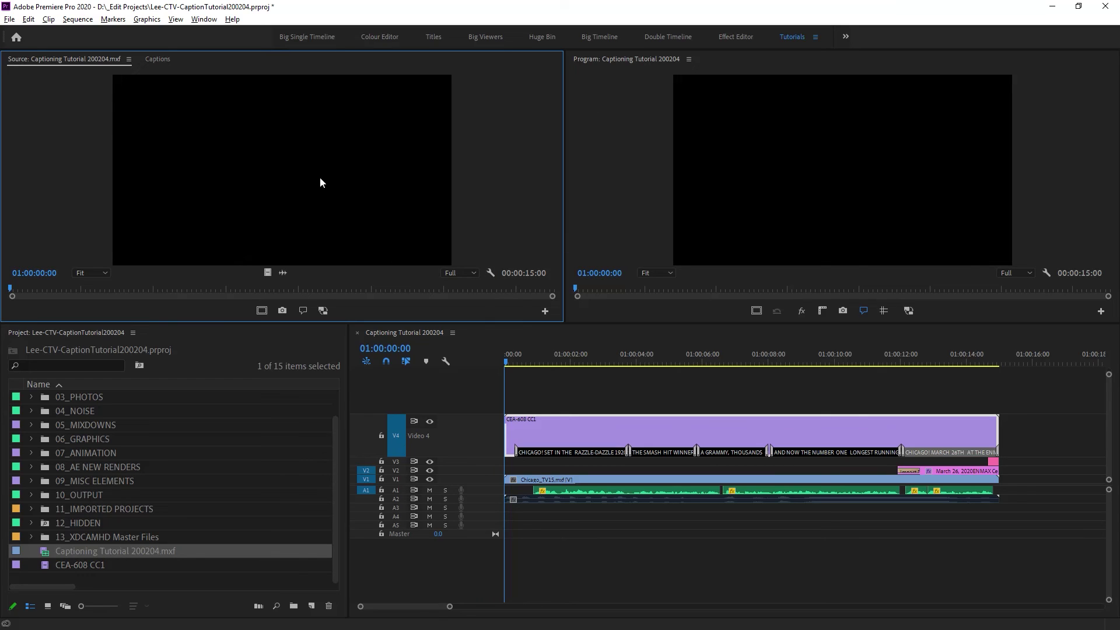
click(490, 272)
mouse_move(537, 488)
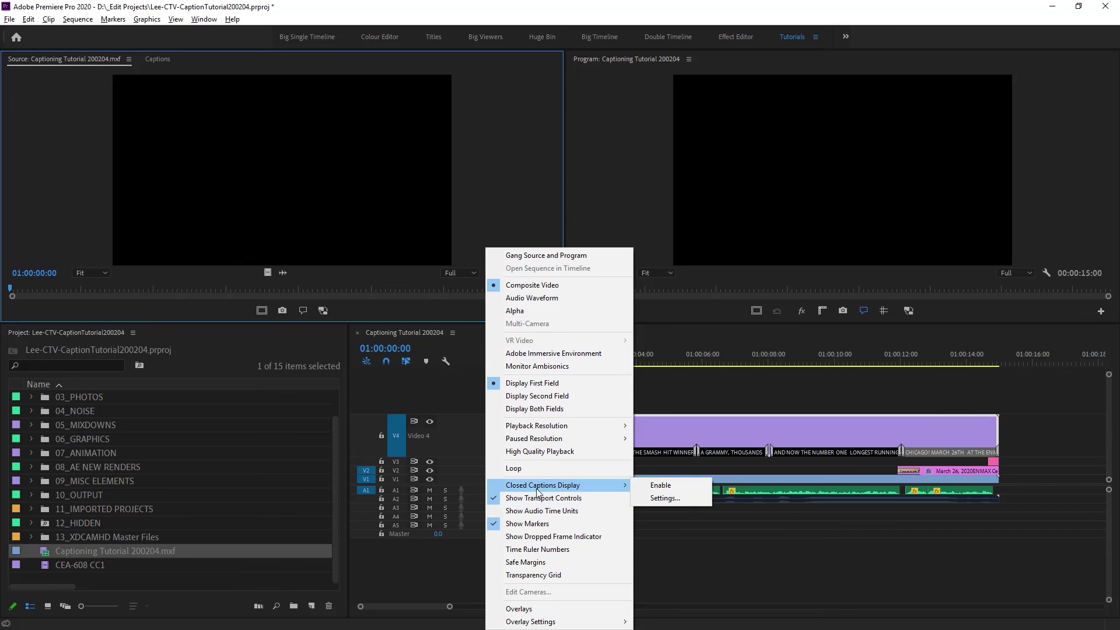
click(694, 485)
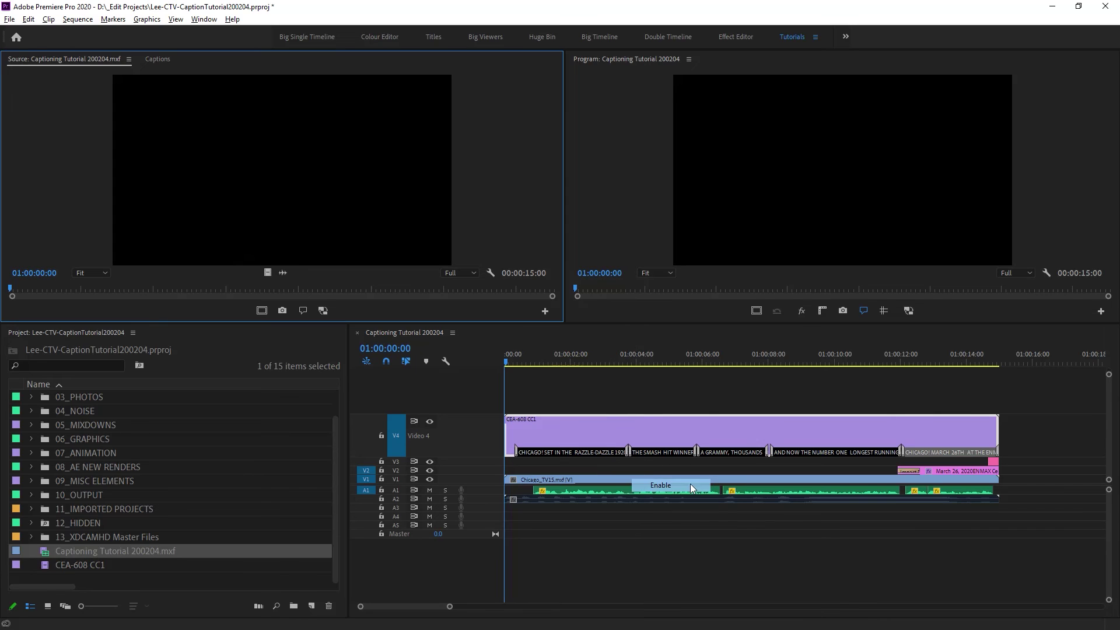
Set the closed caption display to CEA-608 CC1 and play the clip to verify the captions
click(490, 272)
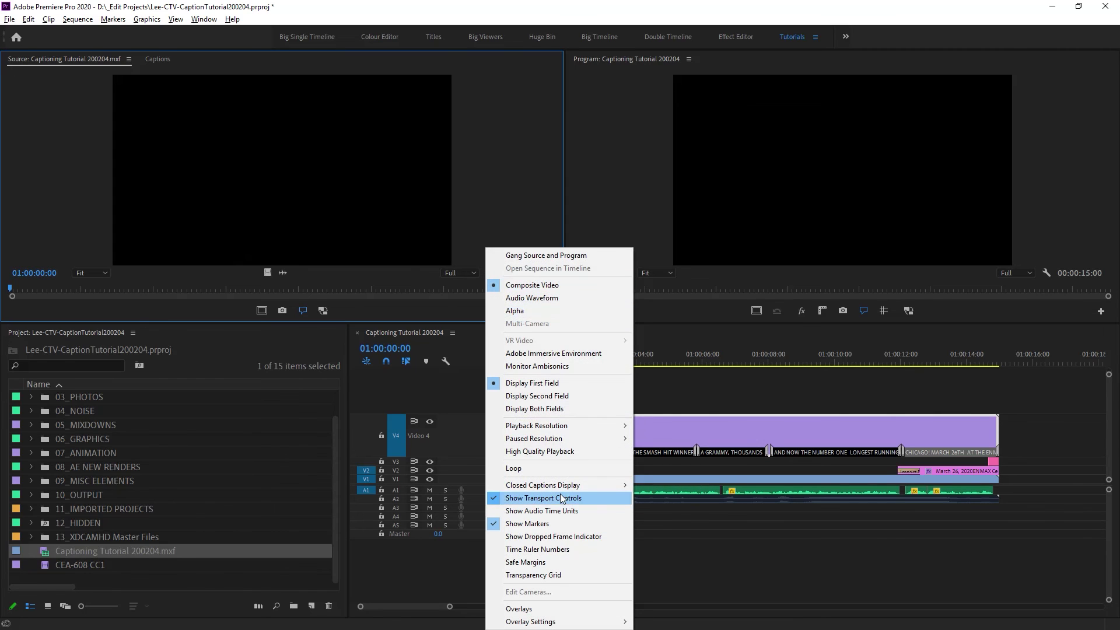
mouse_move(543, 492)
click(665, 497)
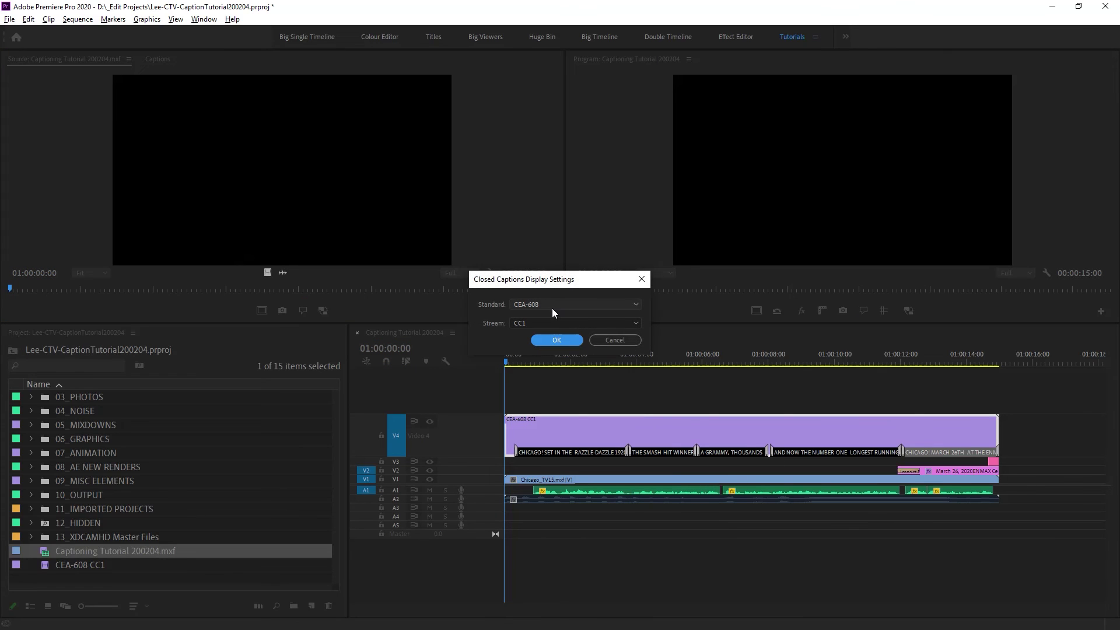
click(558, 339)
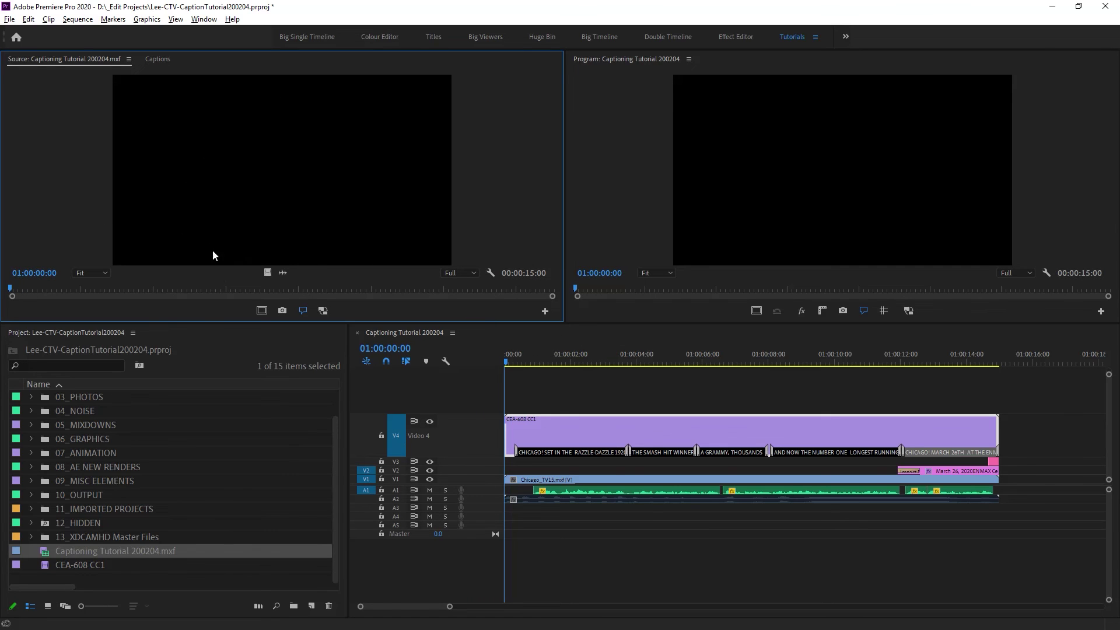
key(space)
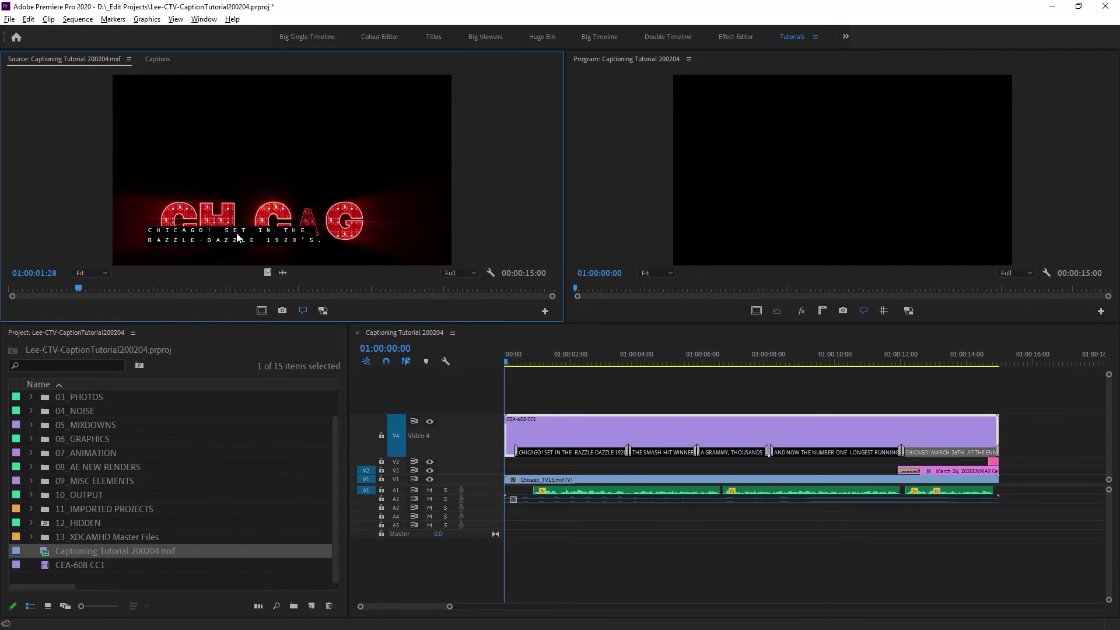